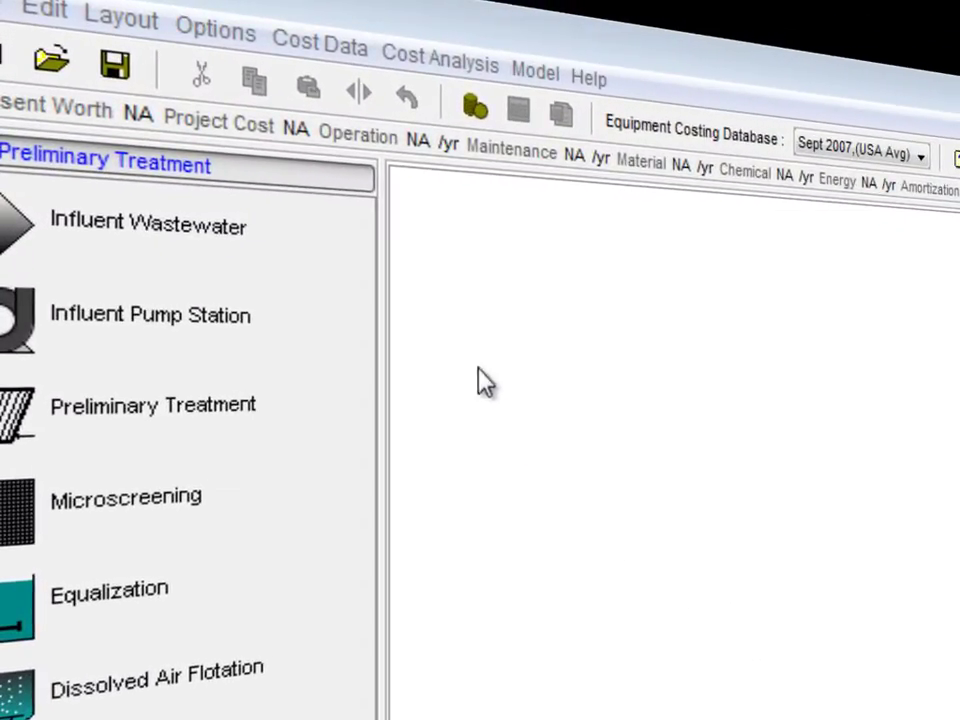
# Turn on the canvas grid from the Layout menu, then toggle it off and back on via right-click
pyautogui.click(145, 24)
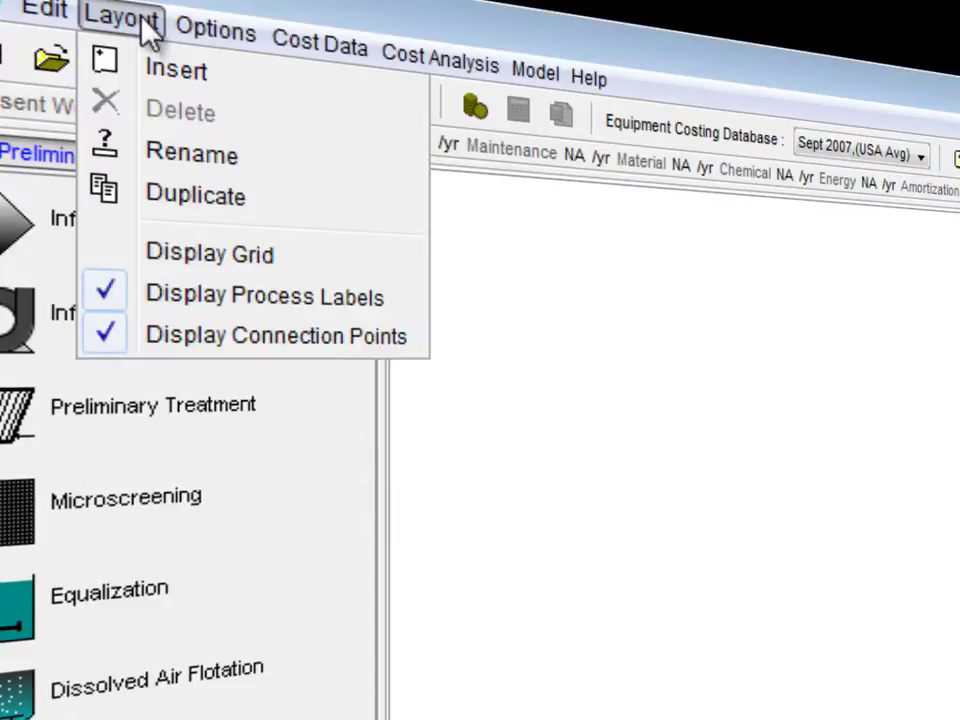
pyautogui.click(113, 260)
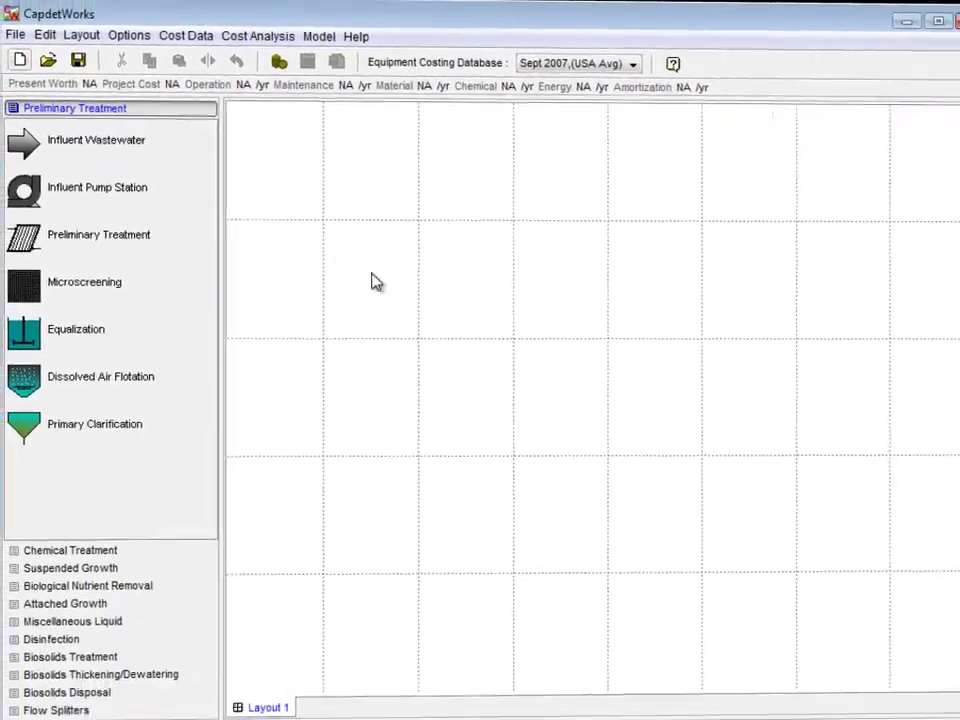
pyautogui.rightClick(467, 298)
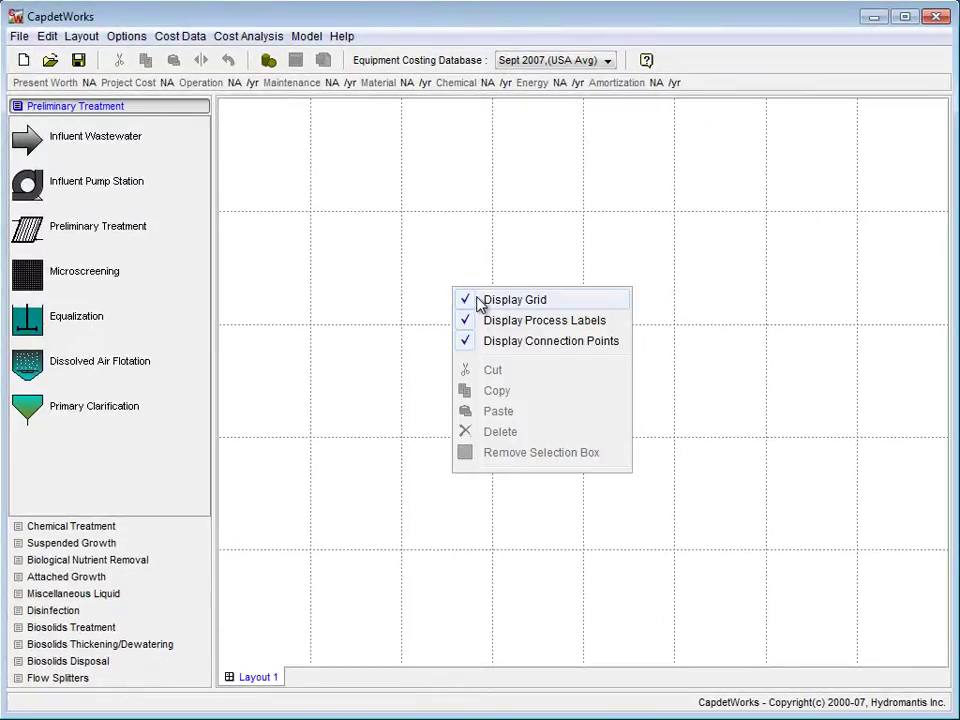
pyautogui.click(478, 302)
pyautogui.rightClick(477, 300)
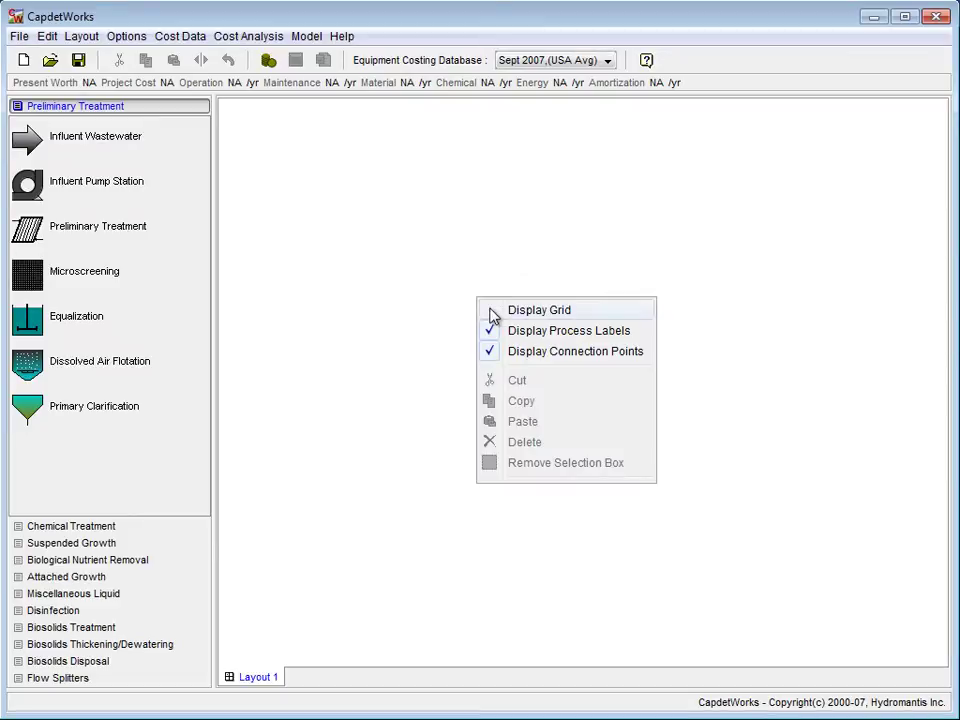
pyautogui.click(492, 313)
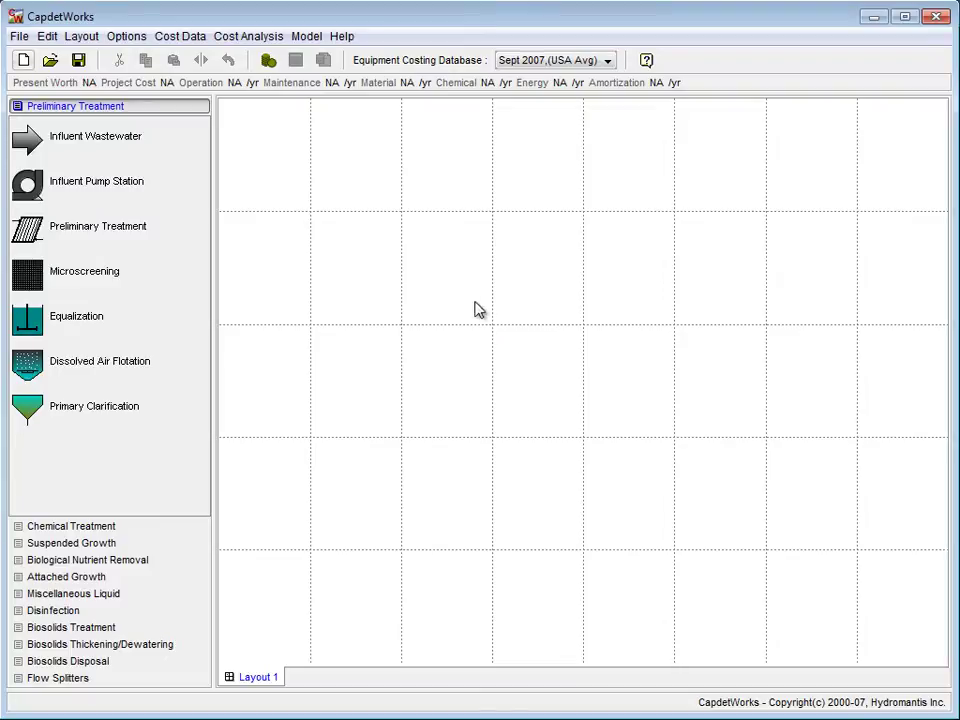
# Place Influent Wastewater, Preliminary Treatment, Primary Clarification, Complete Mix Activated Sludge and Ultra-Violet Disinfection left to right
pyautogui.moveTo(108, 145); pyautogui.dragTo(350, 270)
pyautogui.moveTo(93, 231); pyautogui.dragTo(436, 270)
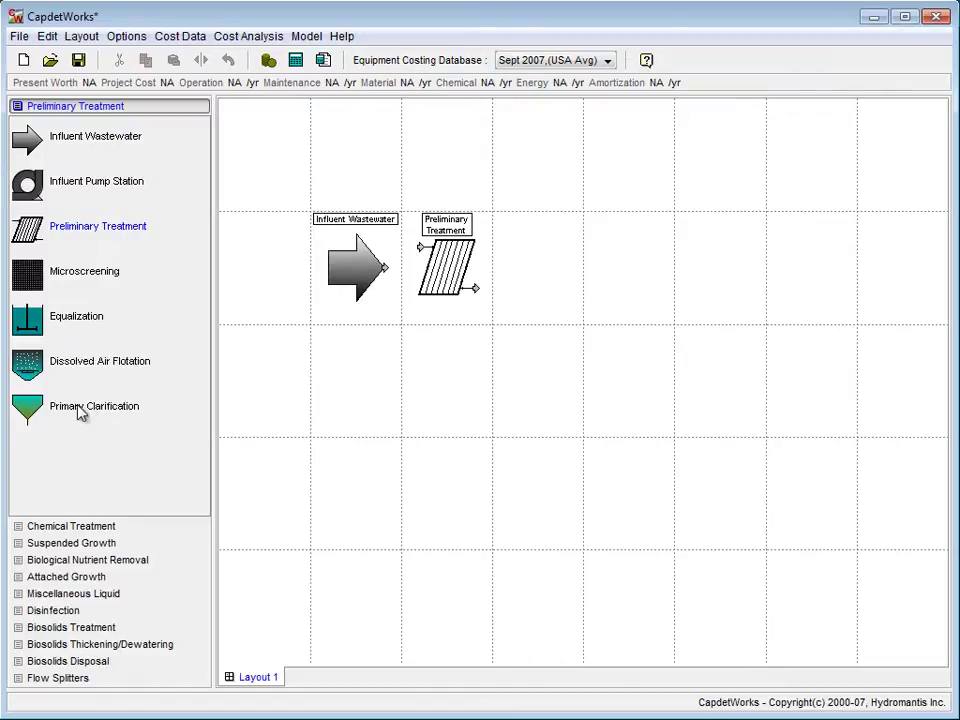
pyautogui.moveTo(82, 413); pyautogui.dragTo(527, 276)
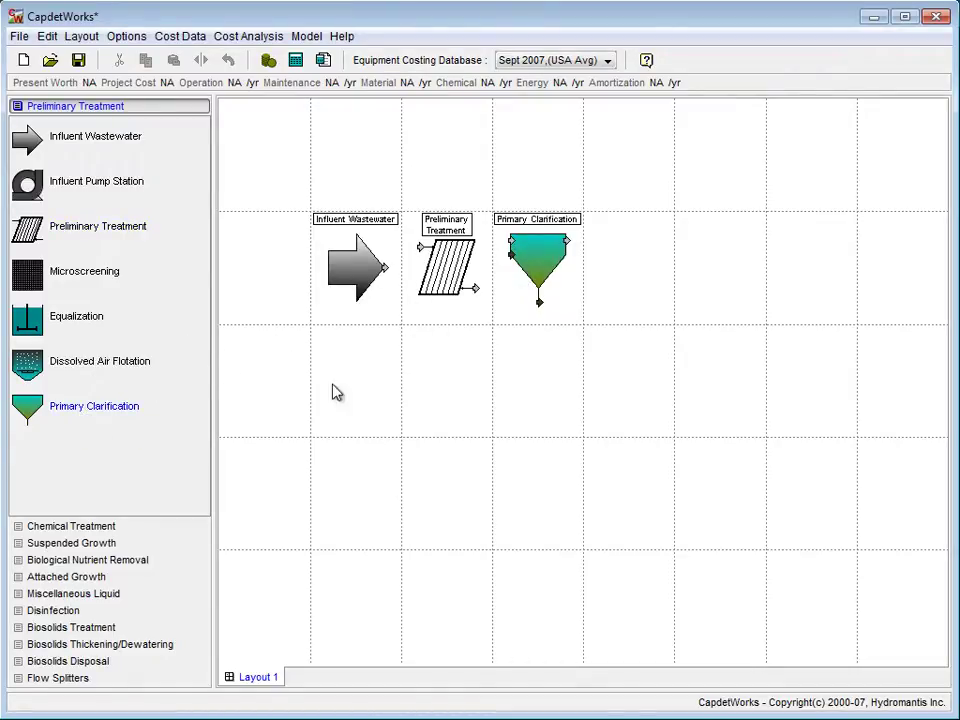
pyautogui.click(97, 543)
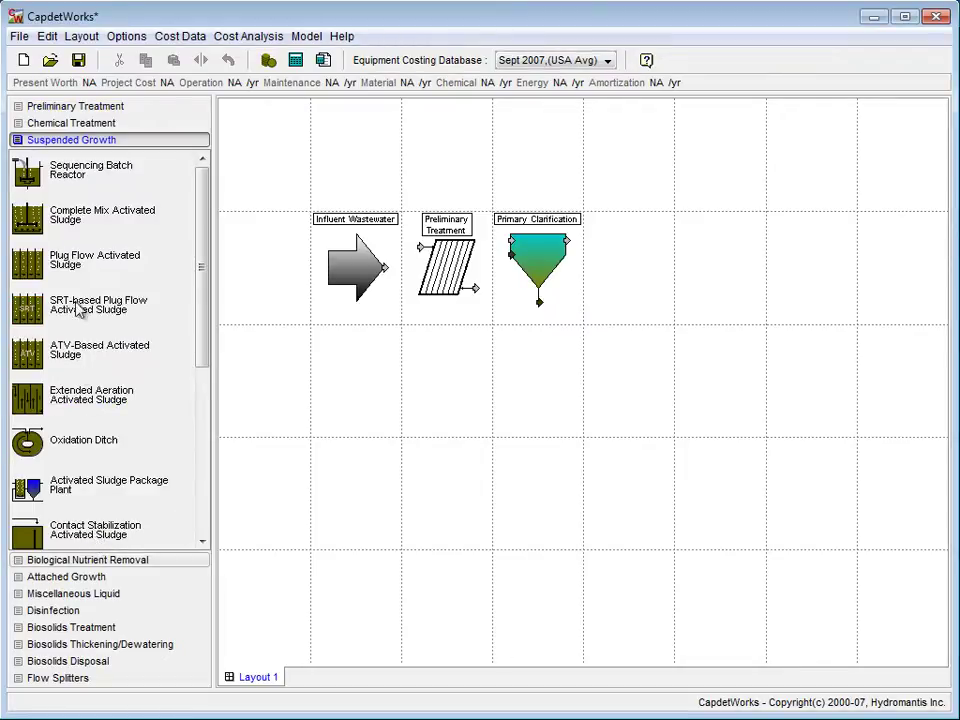
pyautogui.moveTo(86, 214); pyautogui.dragTo(620, 270)
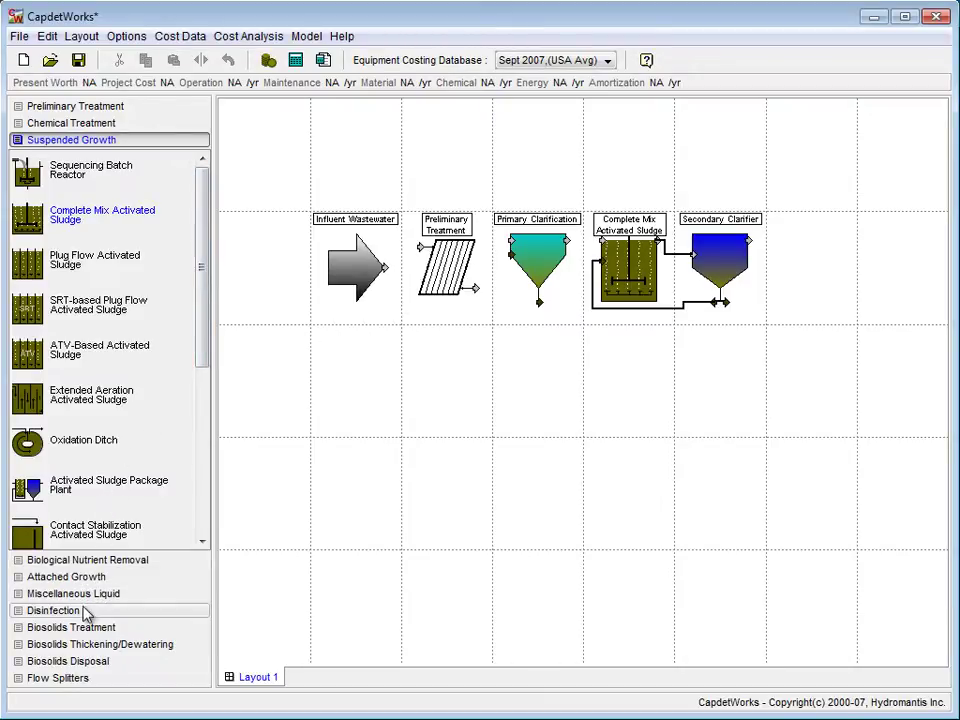
pyautogui.click(53, 610)
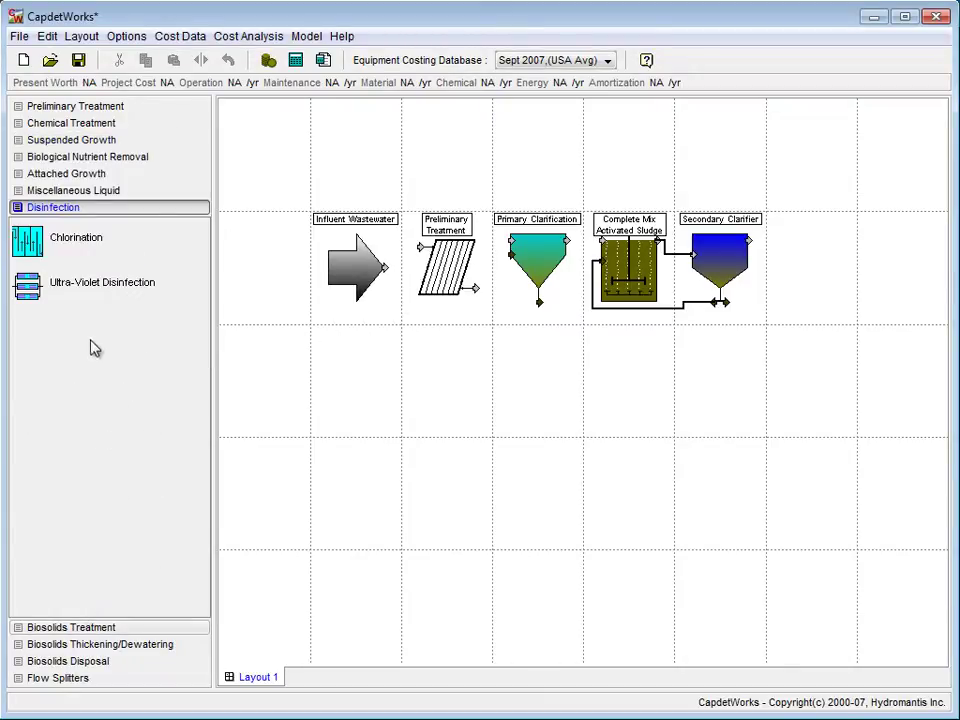
pyautogui.moveTo(80, 287); pyautogui.dragTo(801, 284)
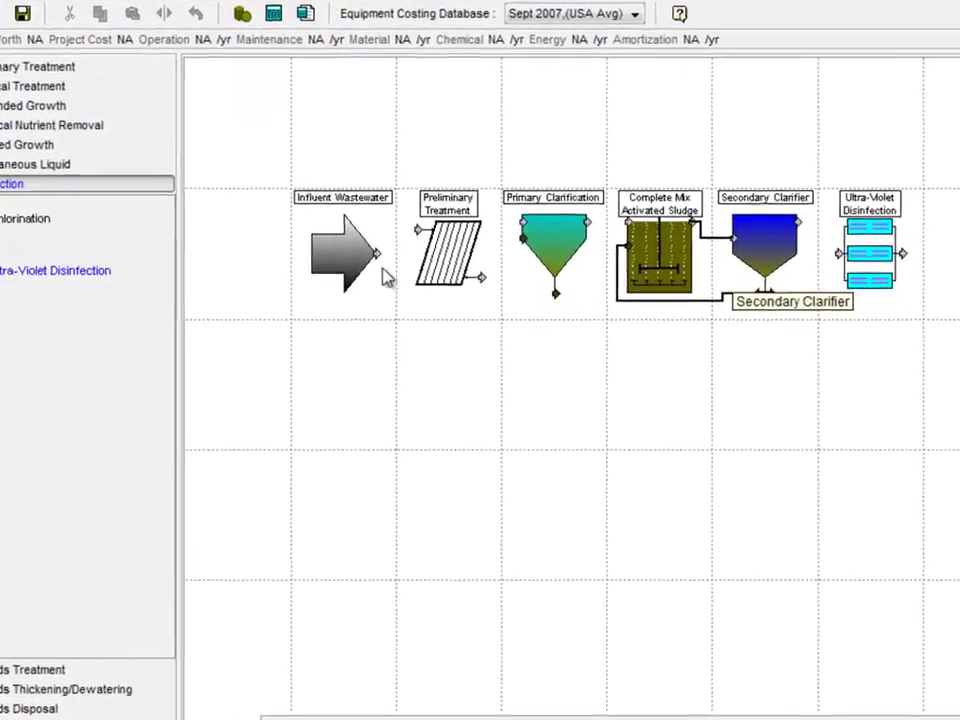
# Draw flow links from influent through preliminary, primary, activated sludge and clarifier to UV disinfection
pyautogui.moveTo(377, 252); pyautogui.dragTo(418, 225)
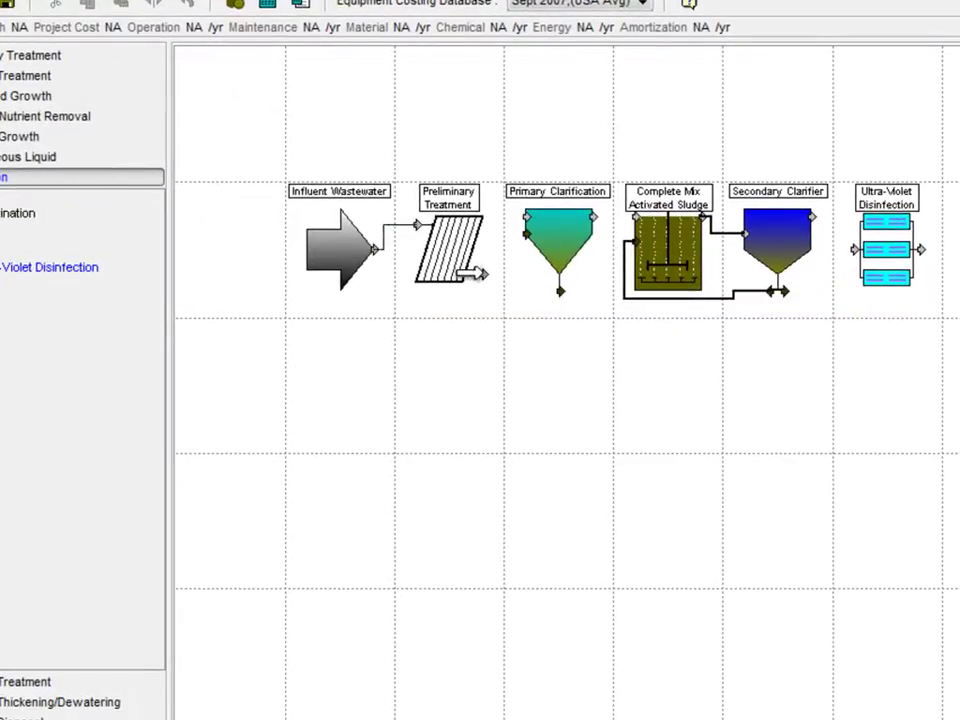
pyautogui.moveTo(483, 274); pyautogui.dragTo(526, 217)
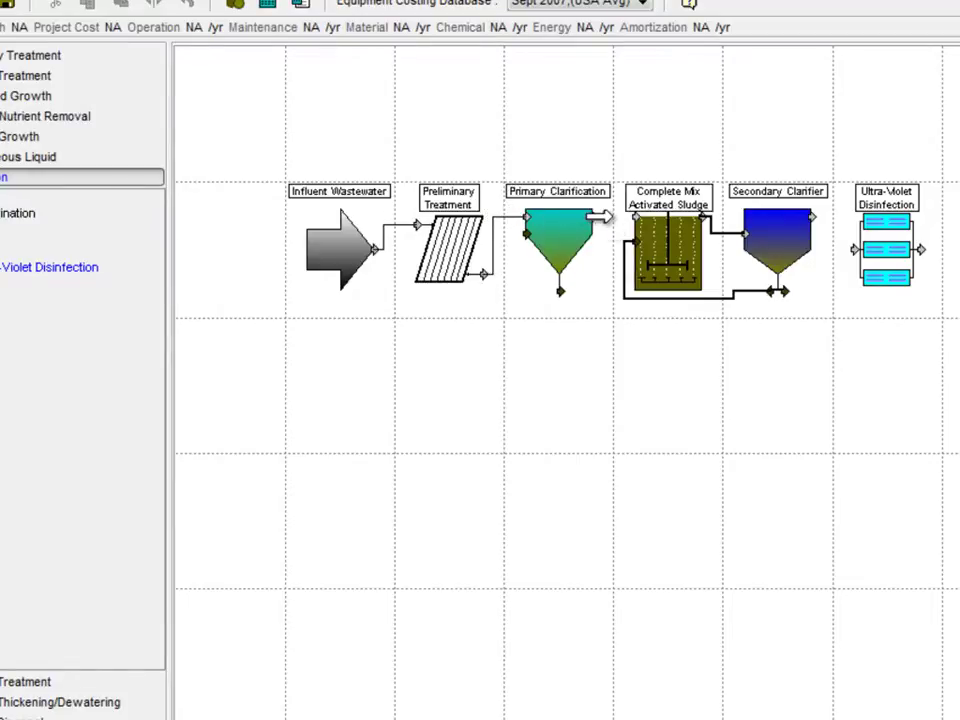
pyautogui.moveTo(614, 218); pyautogui.dragTo(634, 216)
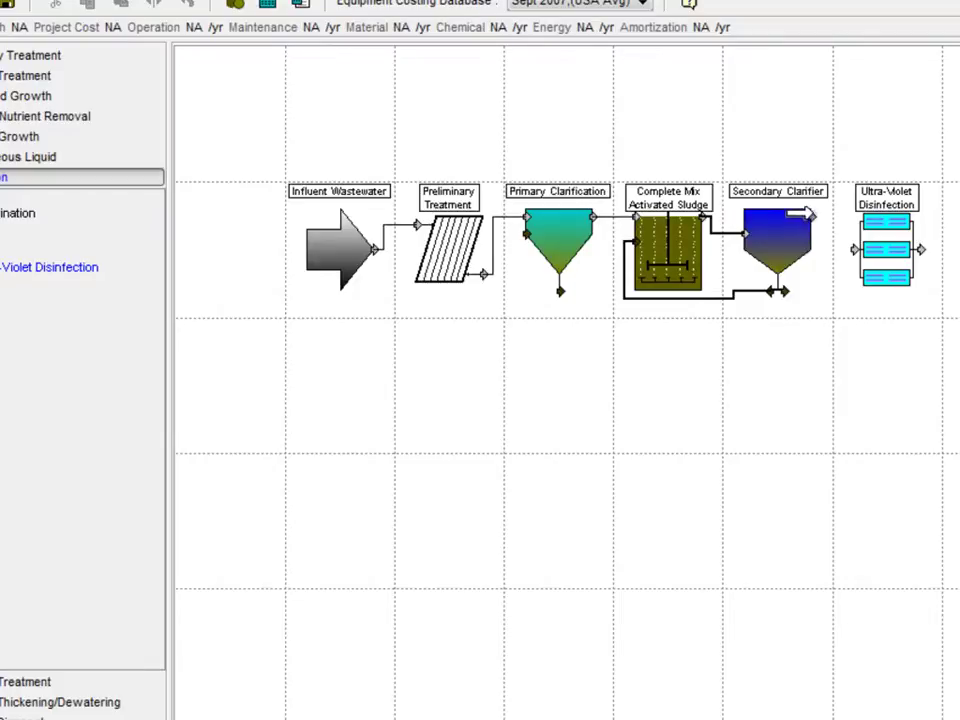
pyautogui.moveTo(810, 215); pyautogui.dragTo(852, 249)
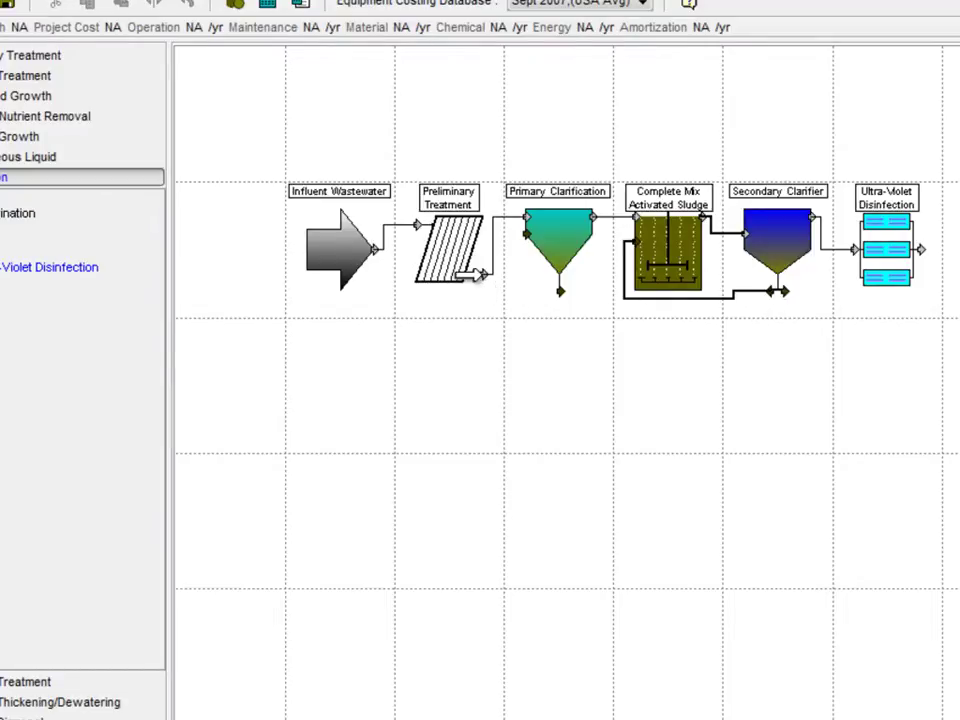
pyautogui.moveTo(483, 274); pyautogui.dragTo(556, 317)
# Delete Preliminary Treatment's wastewater connection and redraw it from its outlet to Primary Clarification
pyautogui.rightClick(451, 258)
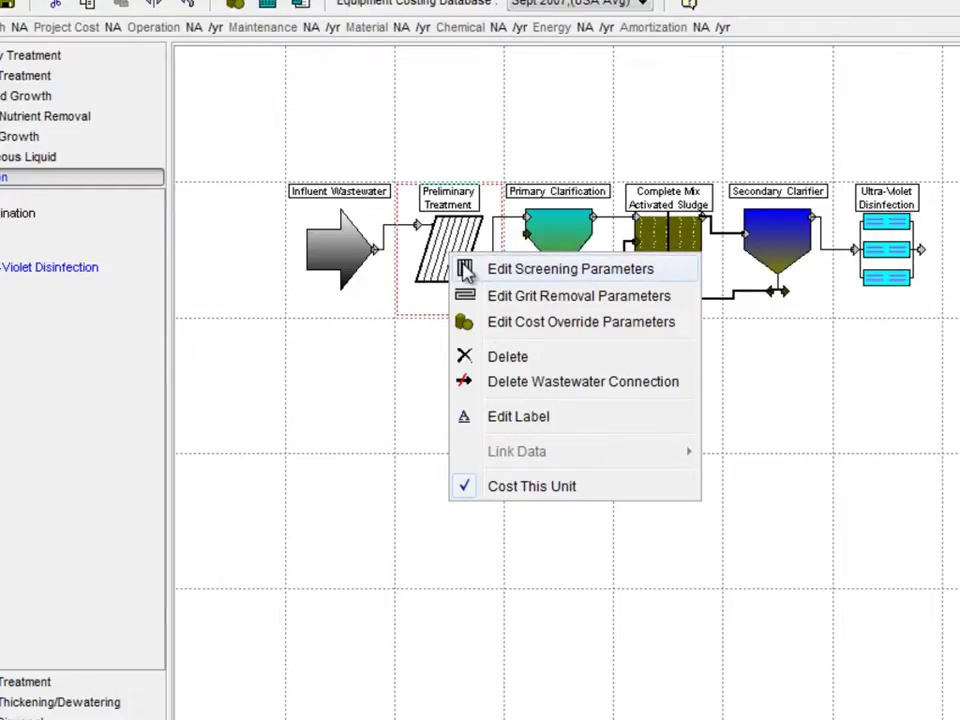
pyautogui.click(560, 384)
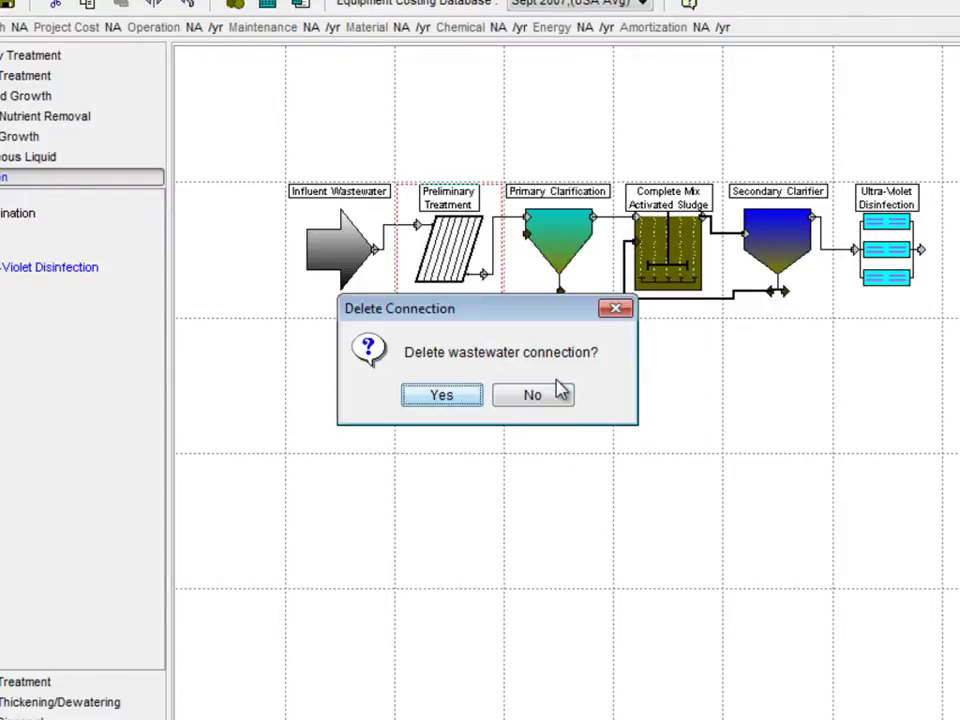
pyautogui.click(452, 400)
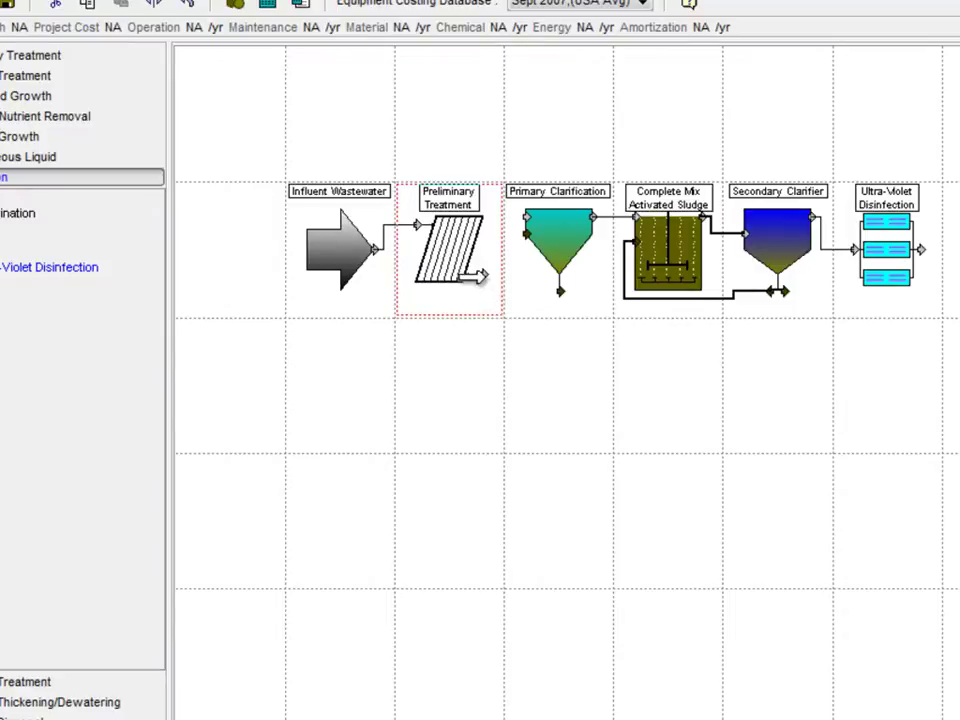
pyautogui.moveTo(483, 268); pyautogui.dragTo(520, 216)
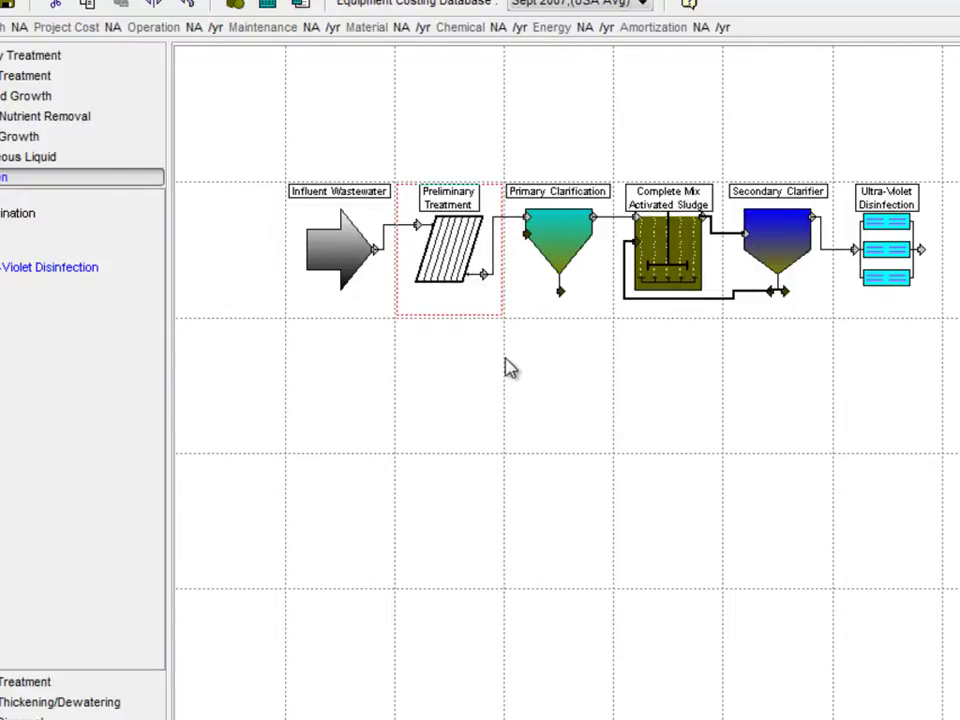
# Switch both influent flow units to m3/d and enter 50000 average and 100000 maximum flow
pyautogui.rightClick(344, 258)
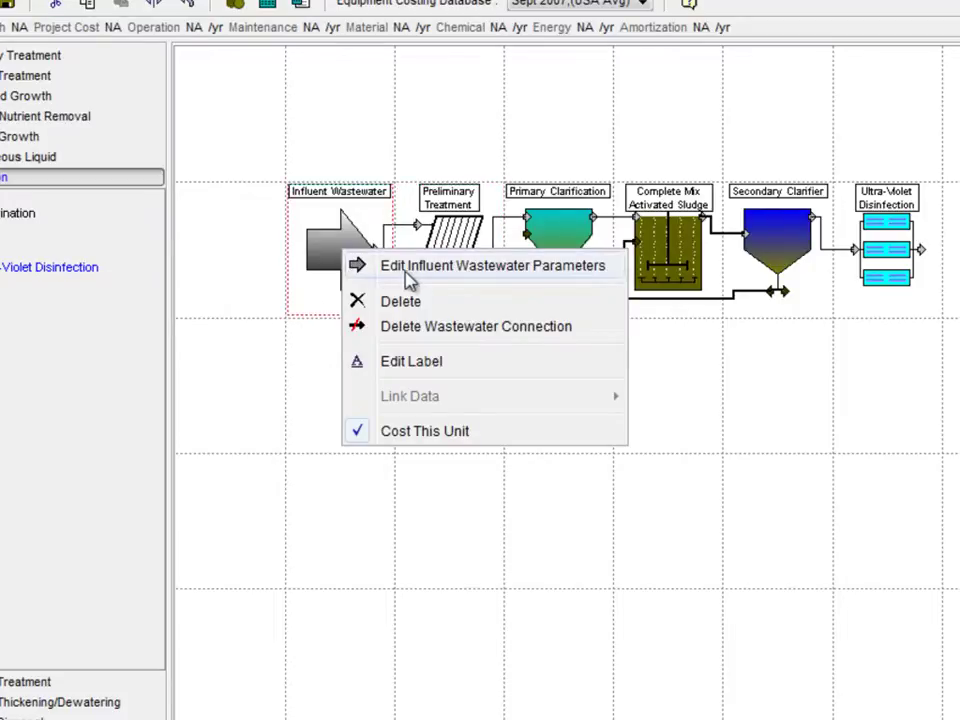
pyautogui.click(480, 266)
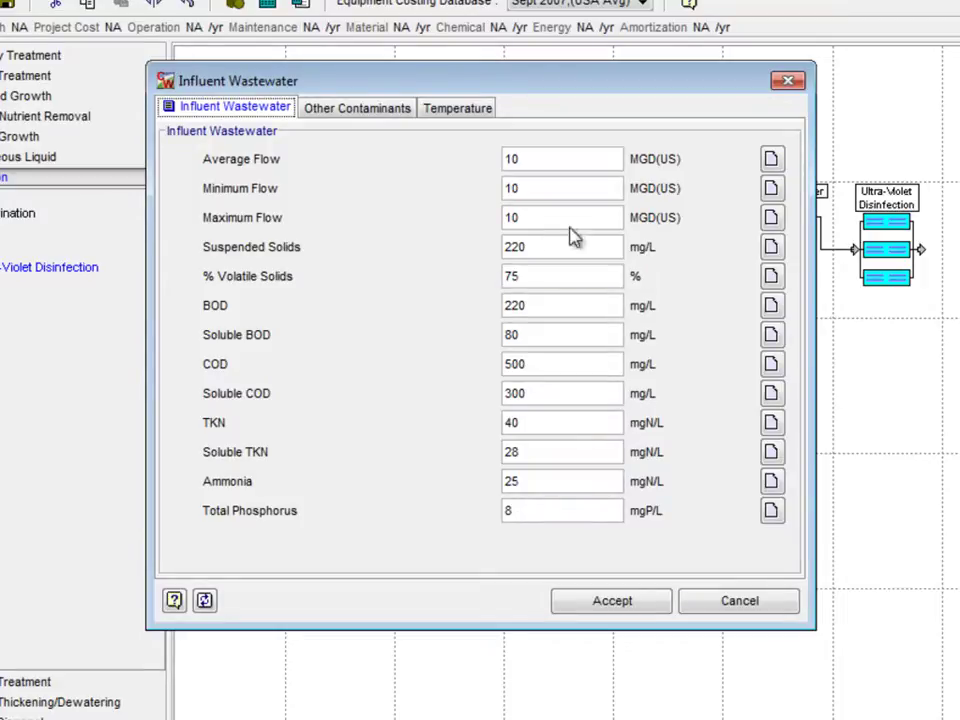
pyautogui.click(664, 166)
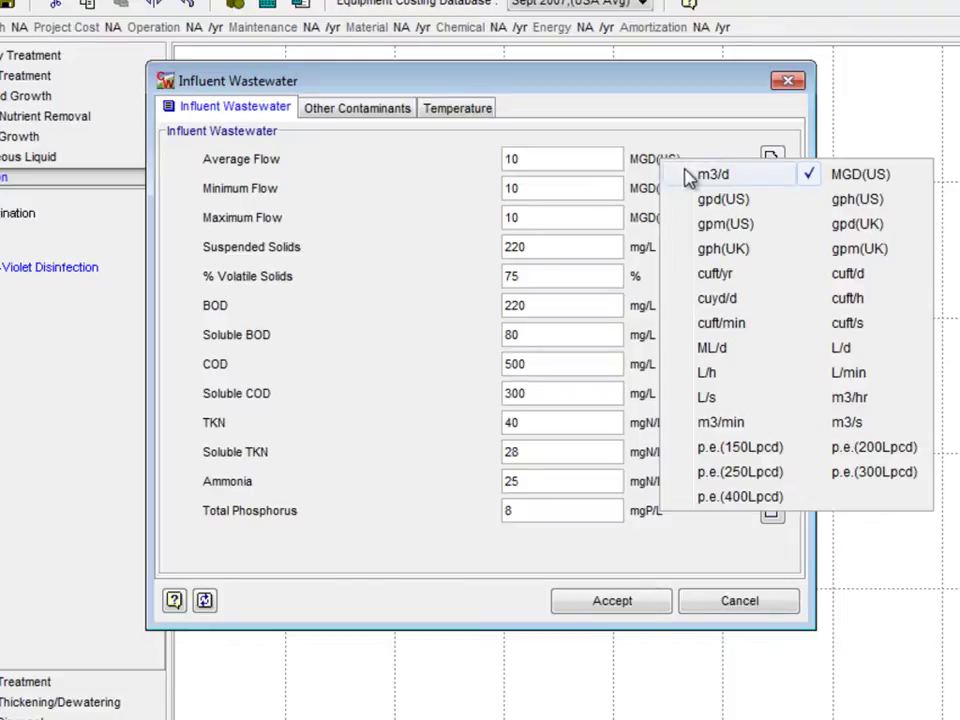
pyautogui.click(689, 177)
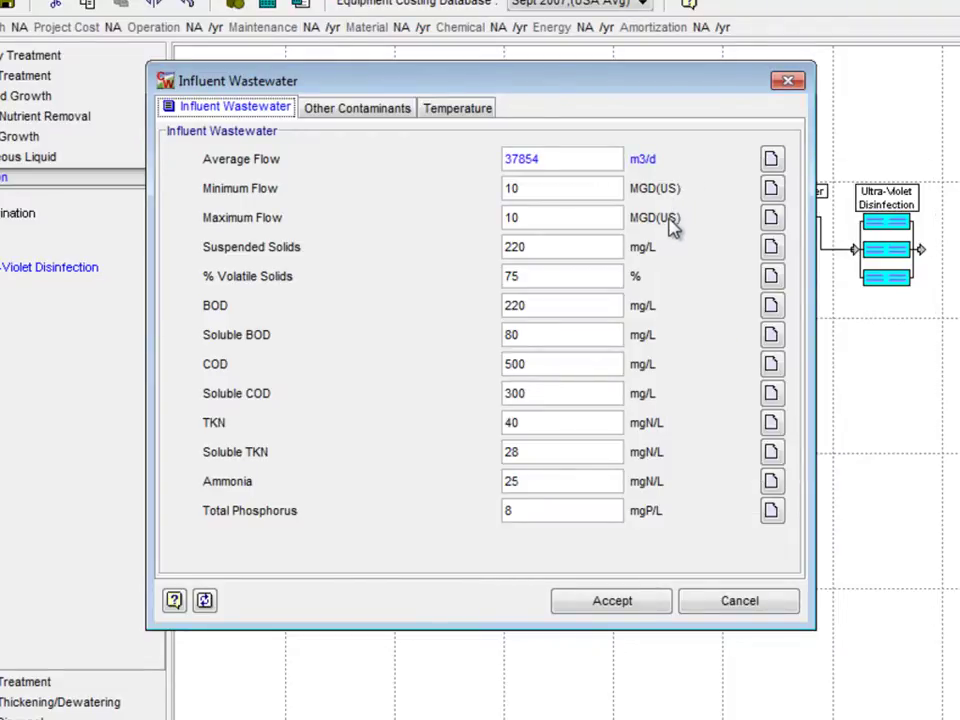
pyautogui.click(671, 222)
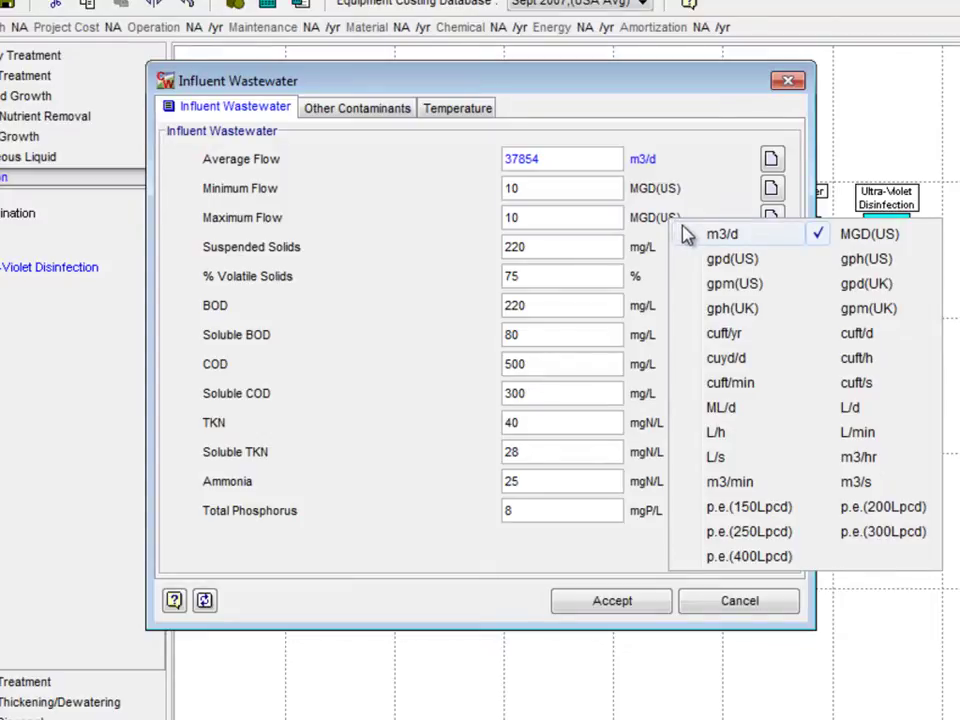
pyautogui.click(689, 234)
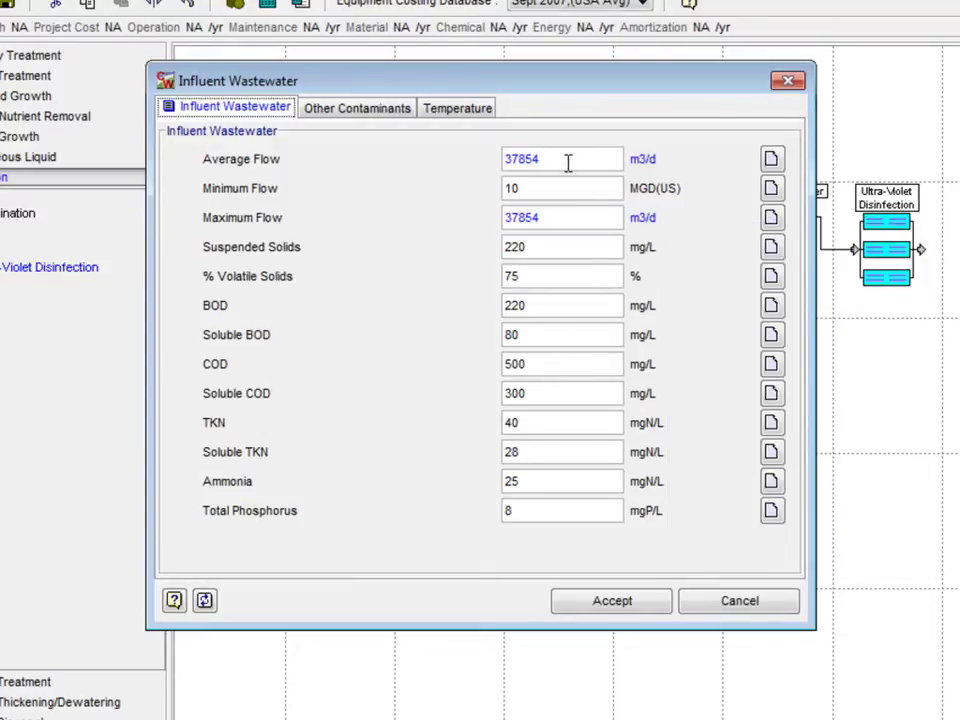
pyautogui.moveTo(568, 161); pyautogui.dragTo(462, 152)
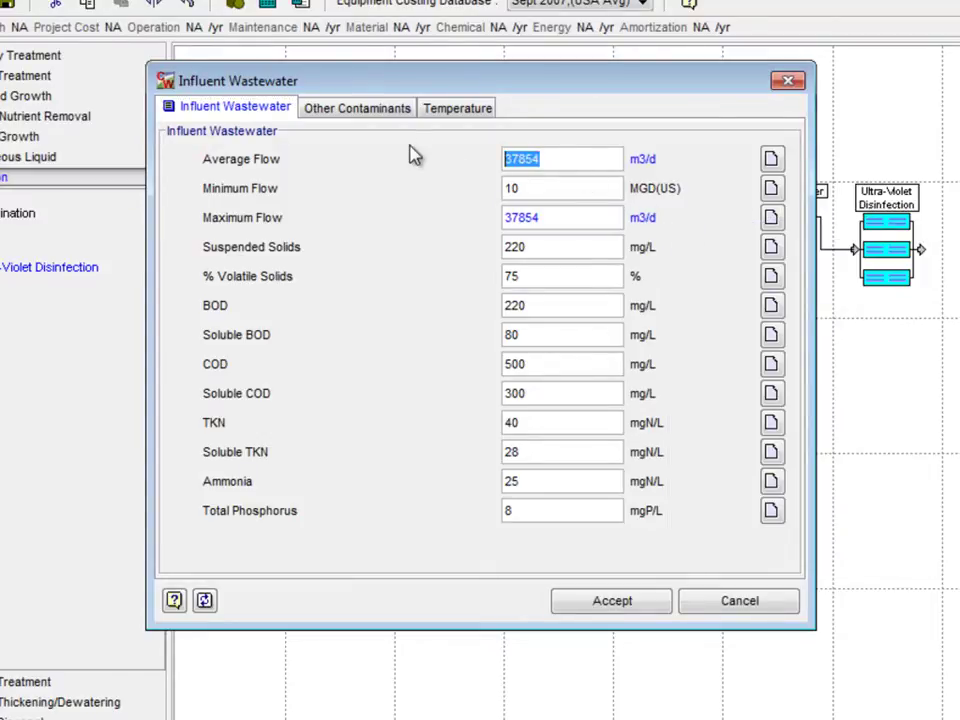
pyautogui.write('50000')
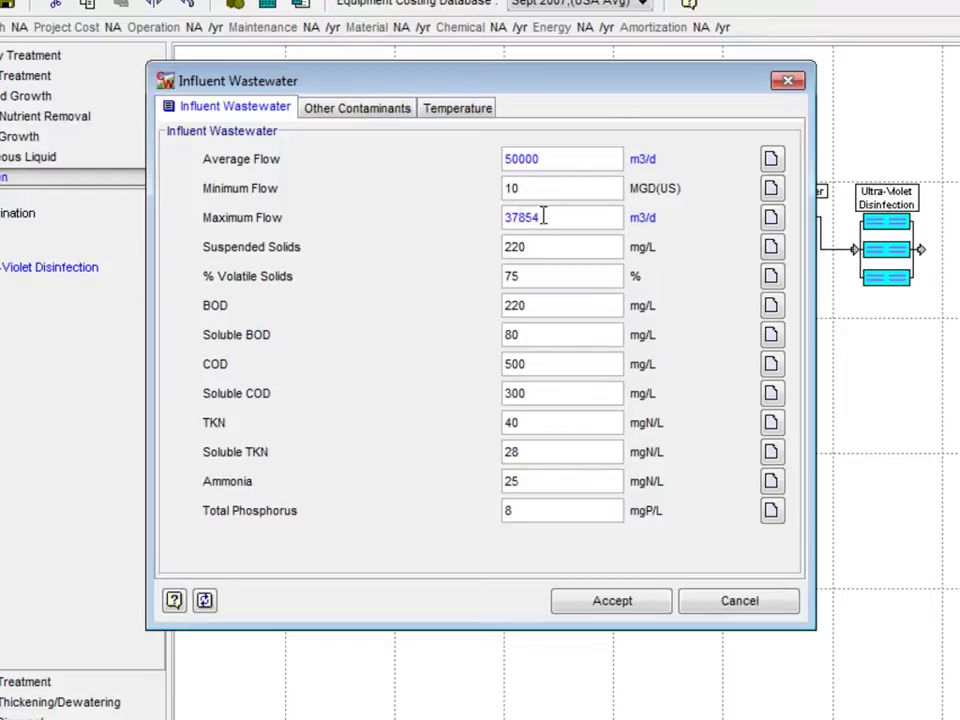
pyautogui.moveTo(544, 216); pyautogui.dragTo(390, 208)
pyautogui.write('100000')
pyautogui.click(607, 603)
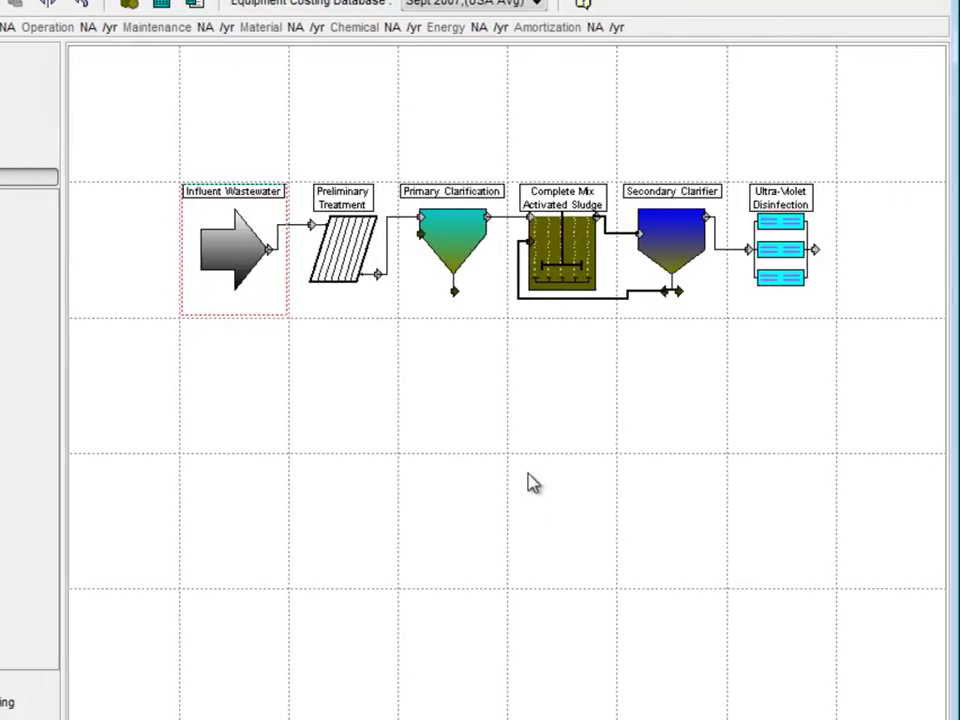
# Enter a design SRT of 6 days in the Complete Mix Activated Sludge parameters and accept
pyautogui.rightClick(558, 270)
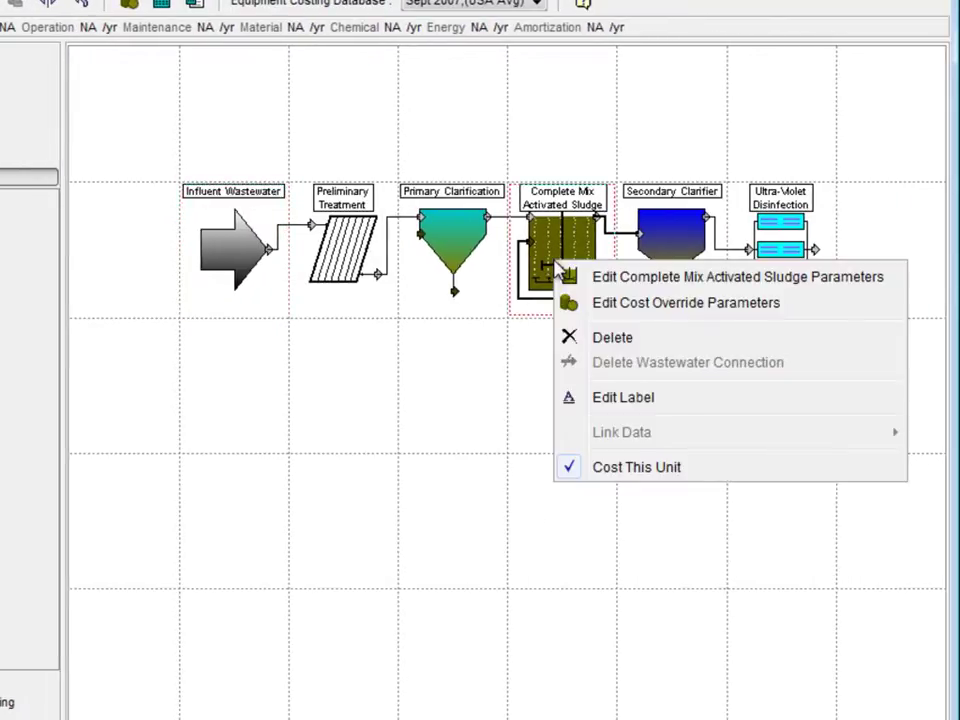
pyautogui.click(693, 280)
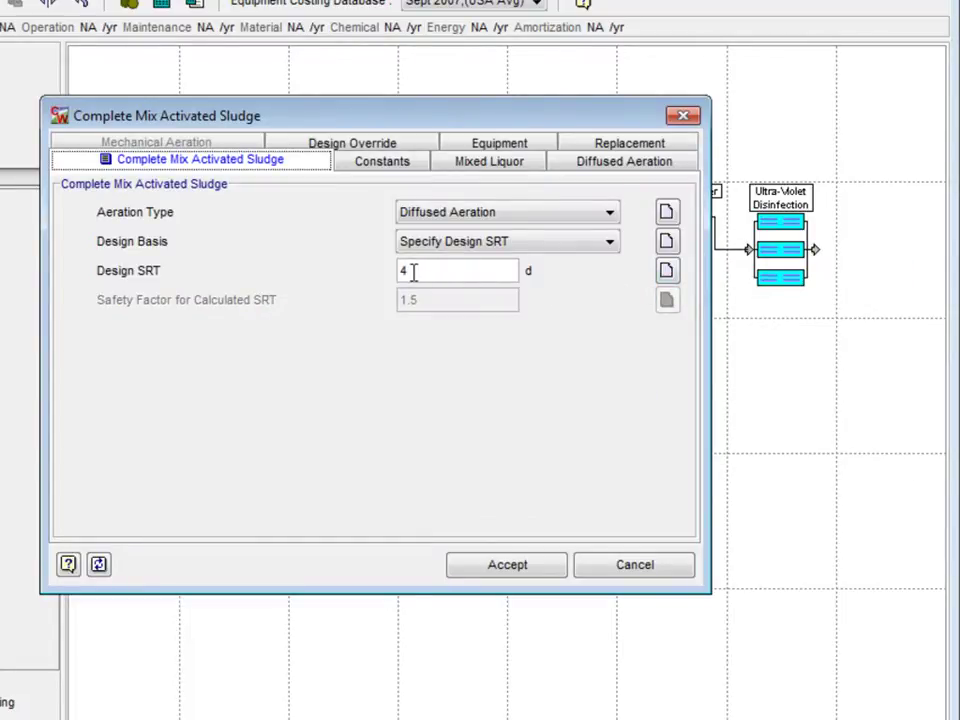
pyautogui.moveTo(413, 271); pyautogui.dragTo(386, 274)
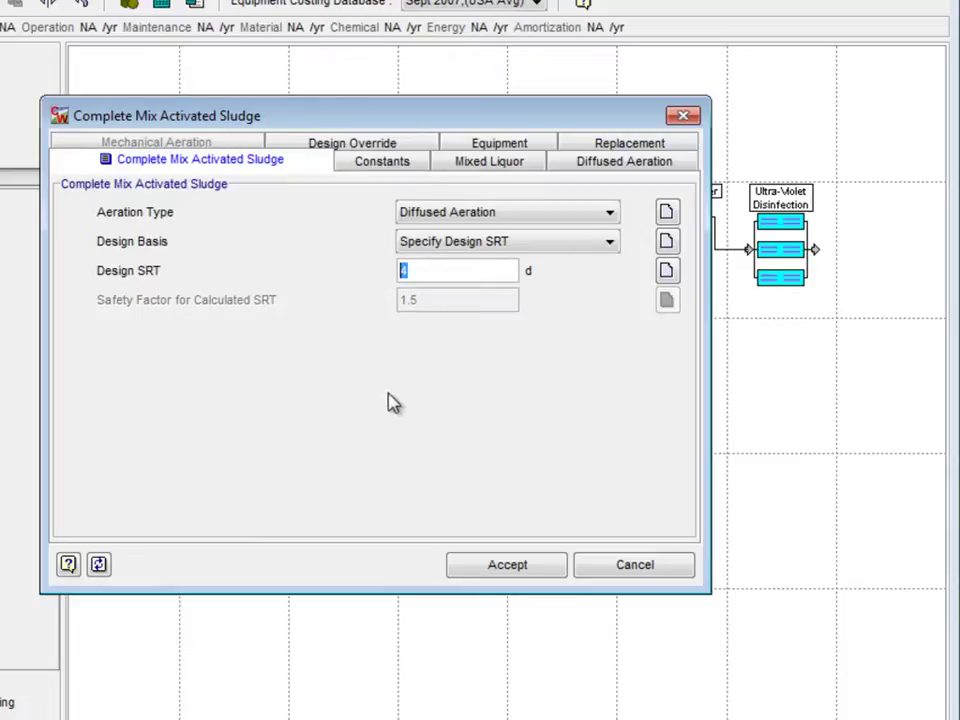
pyautogui.write('6')
pyautogui.click(510, 566)
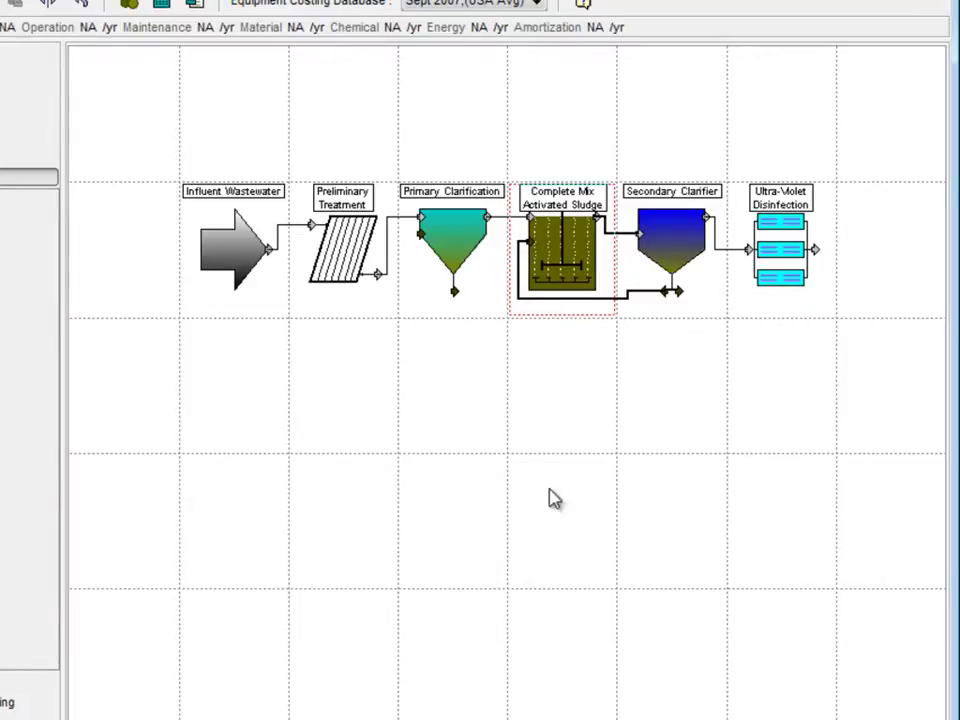
# Enter 15 mg/L for Effluent Suspended Solids in the Secondary Clarifier parameters and accept
pyautogui.rightClick(674, 268)
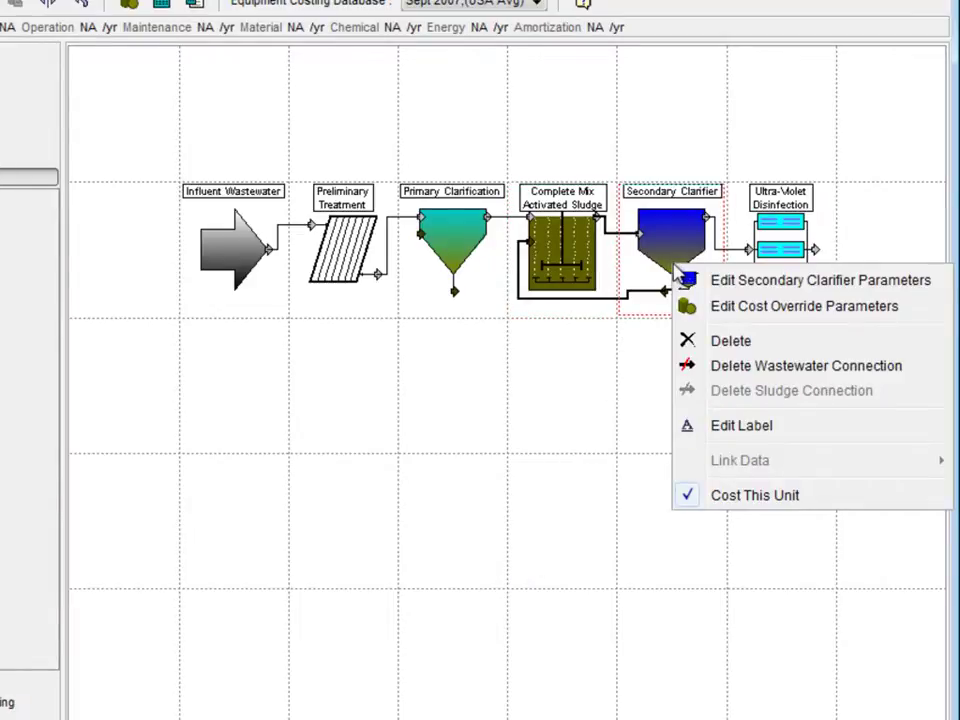
pyautogui.click(821, 282)
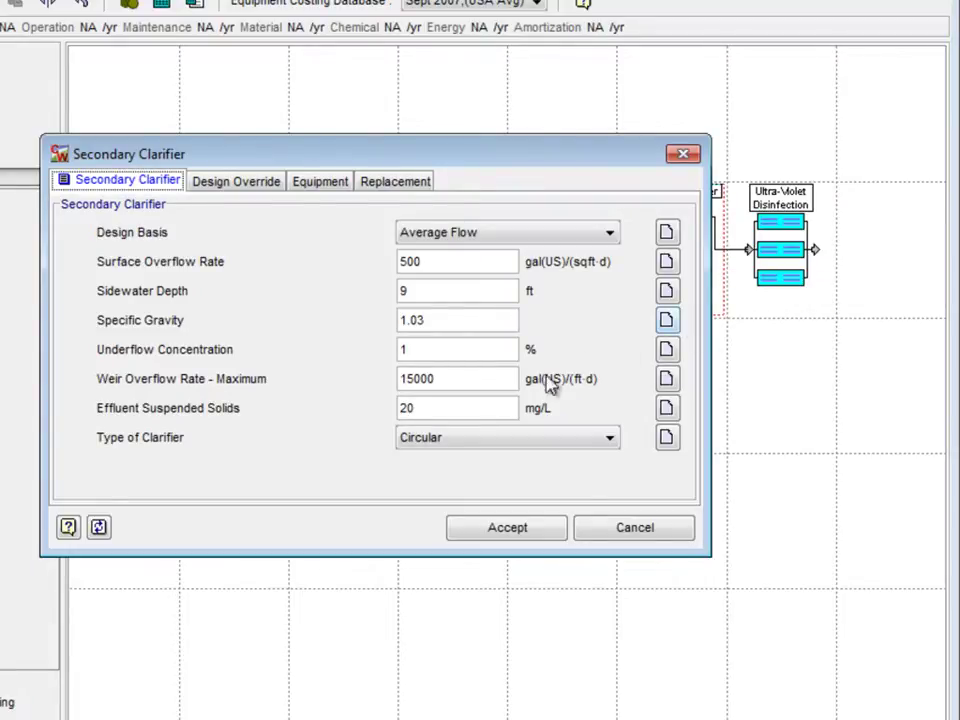
pyautogui.moveTo(446, 411); pyautogui.dragTo(371, 410)
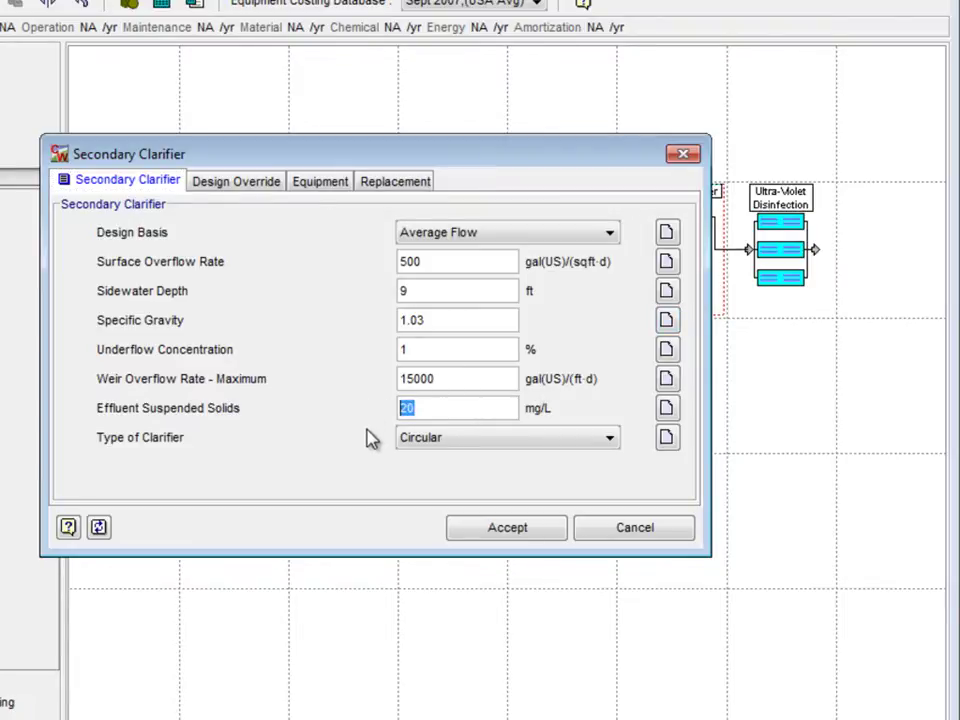
pyautogui.write('15')
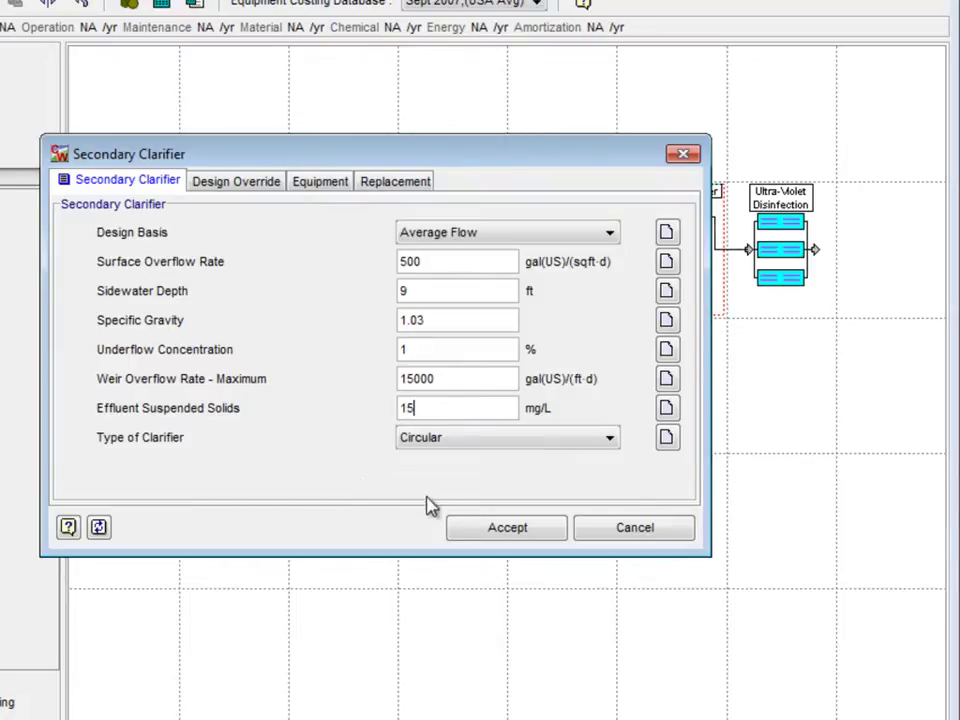
pyautogui.click(503, 531)
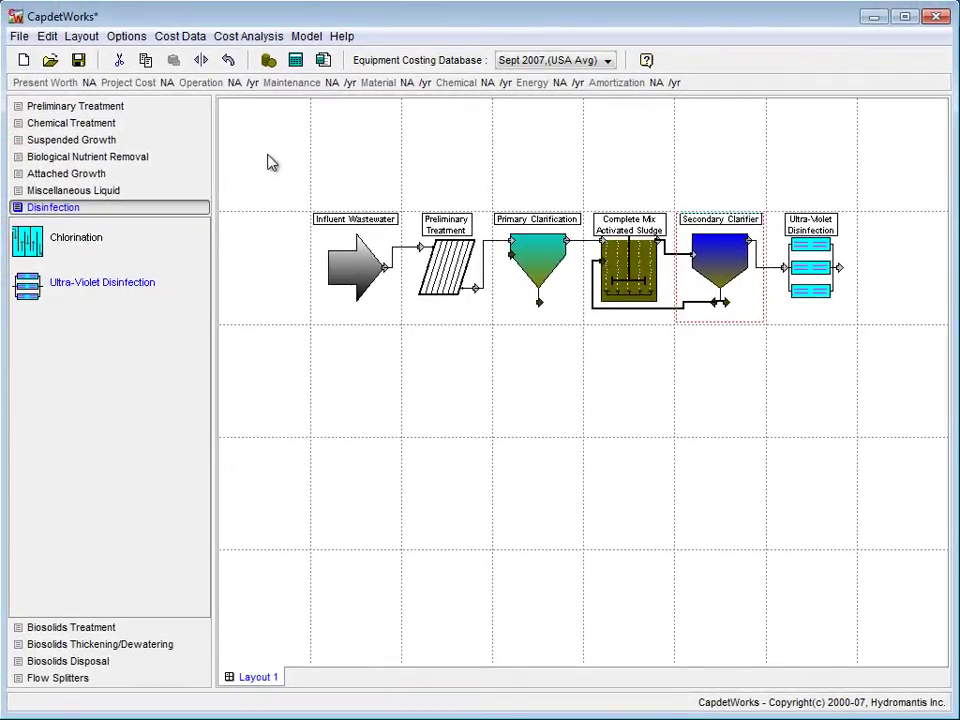
# Run the current layout's cost estimate: $51,100,000 present worth, $38,100,000 project cost
pyautogui.click(244, 38)
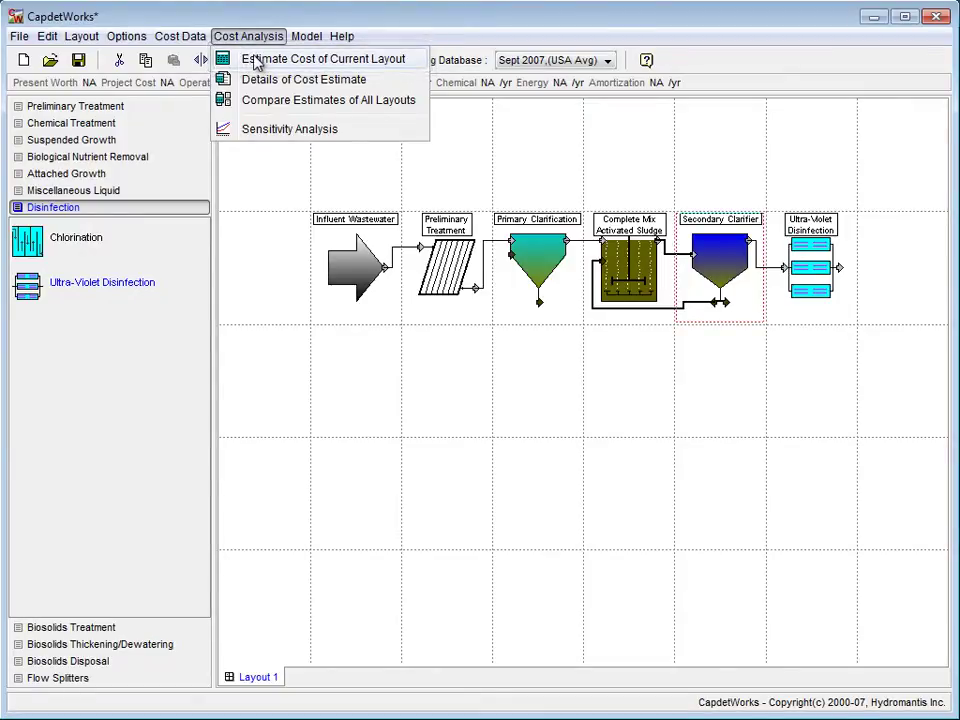
pyautogui.click(257, 62)
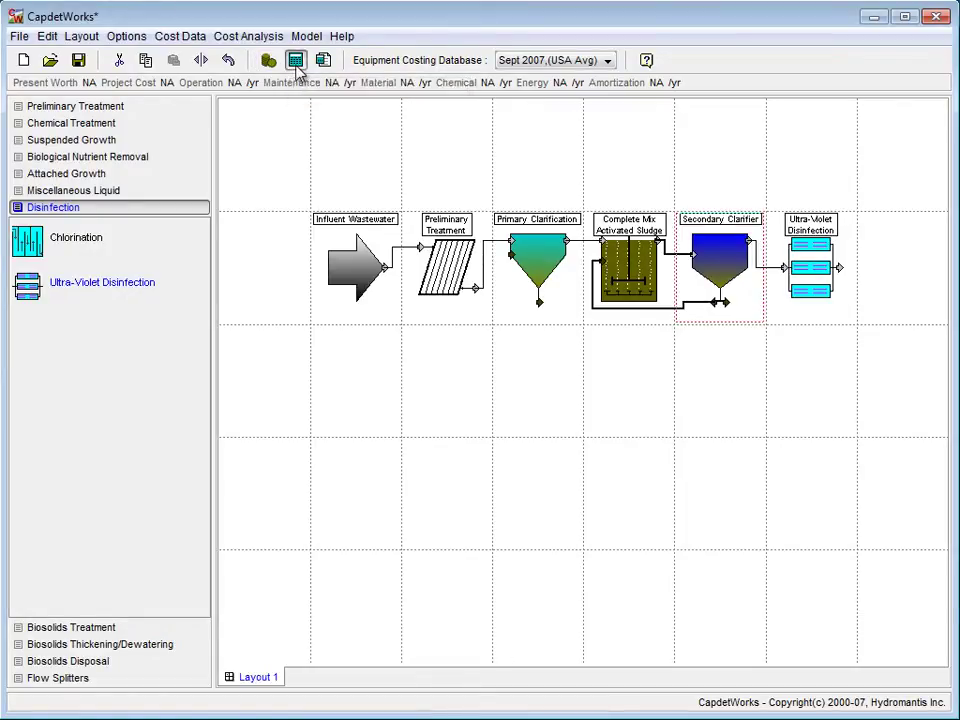
pyautogui.click(296, 62)
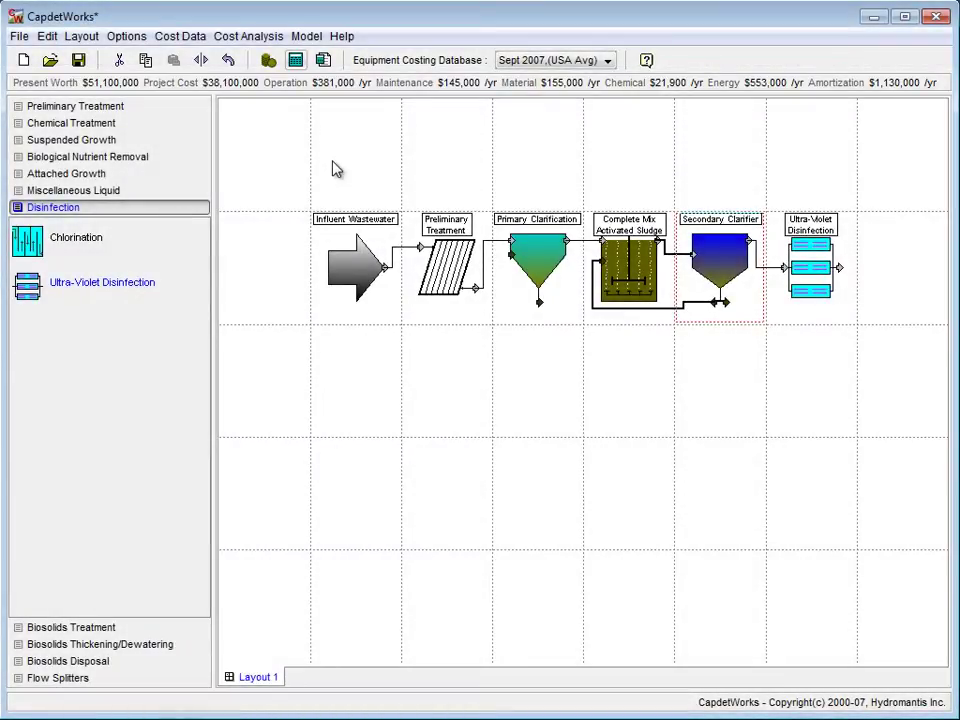
# Open Layout 1's cost estimate details and select the Complete Mix Activated Sludge row
pyautogui.click(255, 38)
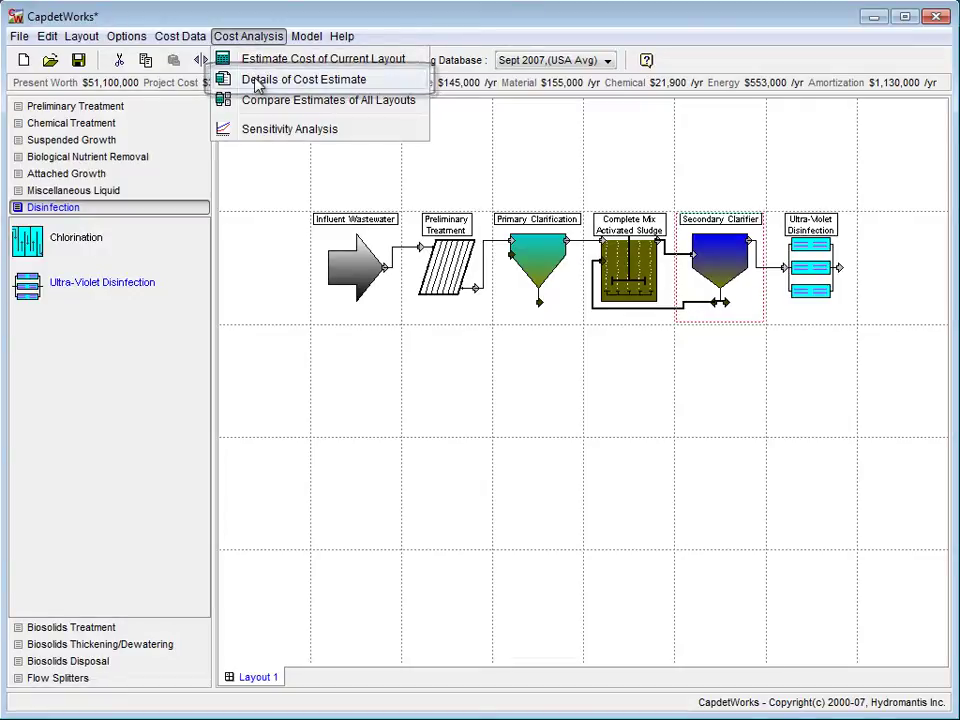
pyautogui.click(262, 82)
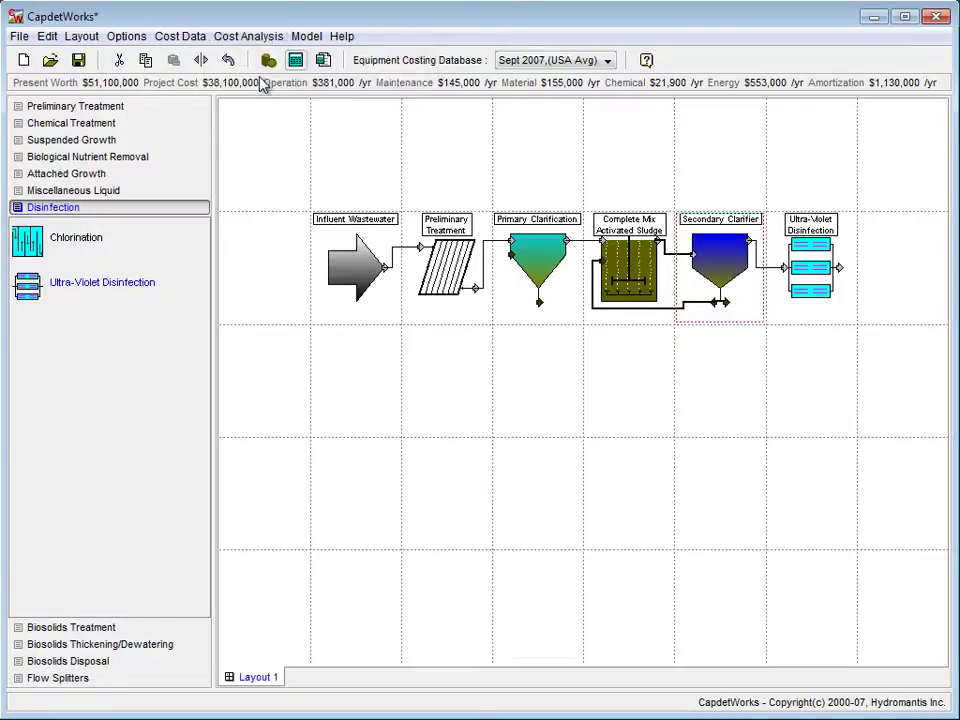
pyautogui.click(322, 62)
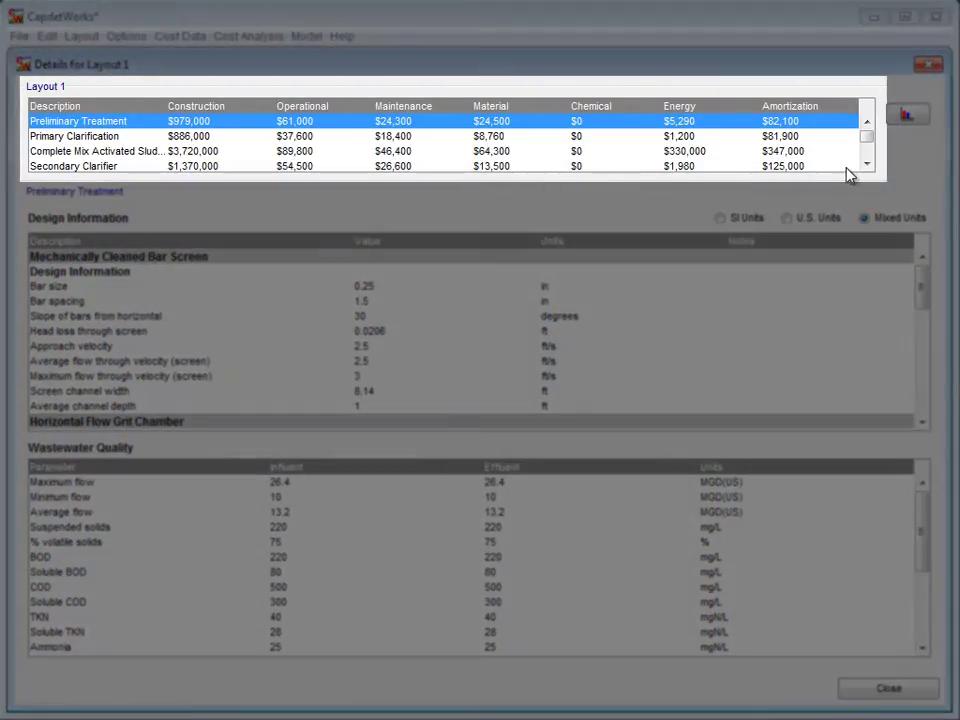
pyautogui.click(867, 166)
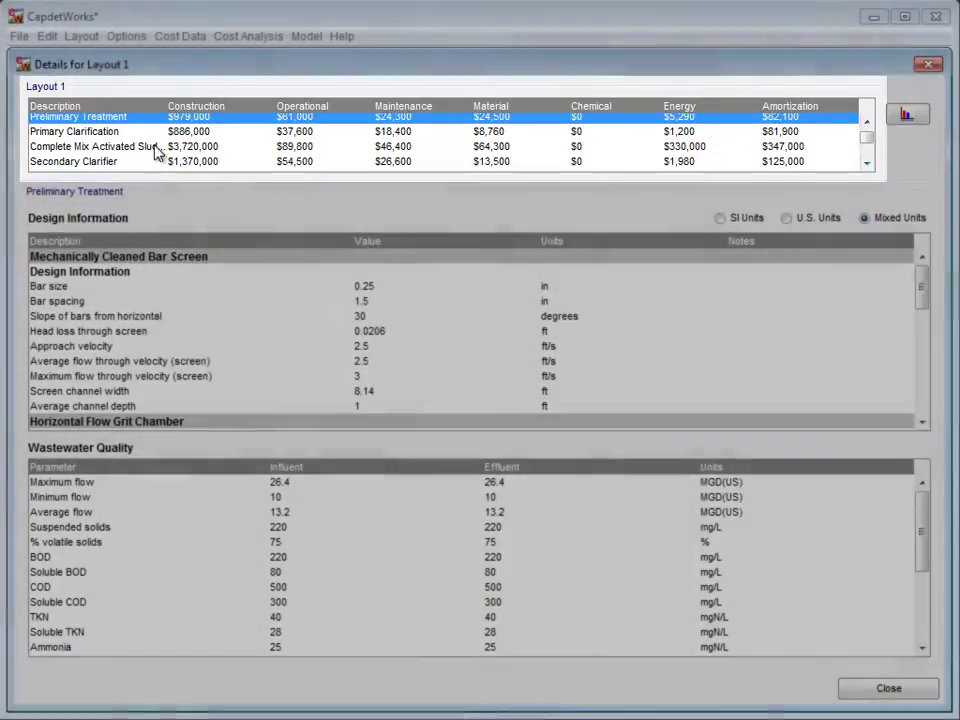
pyautogui.click(155, 148)
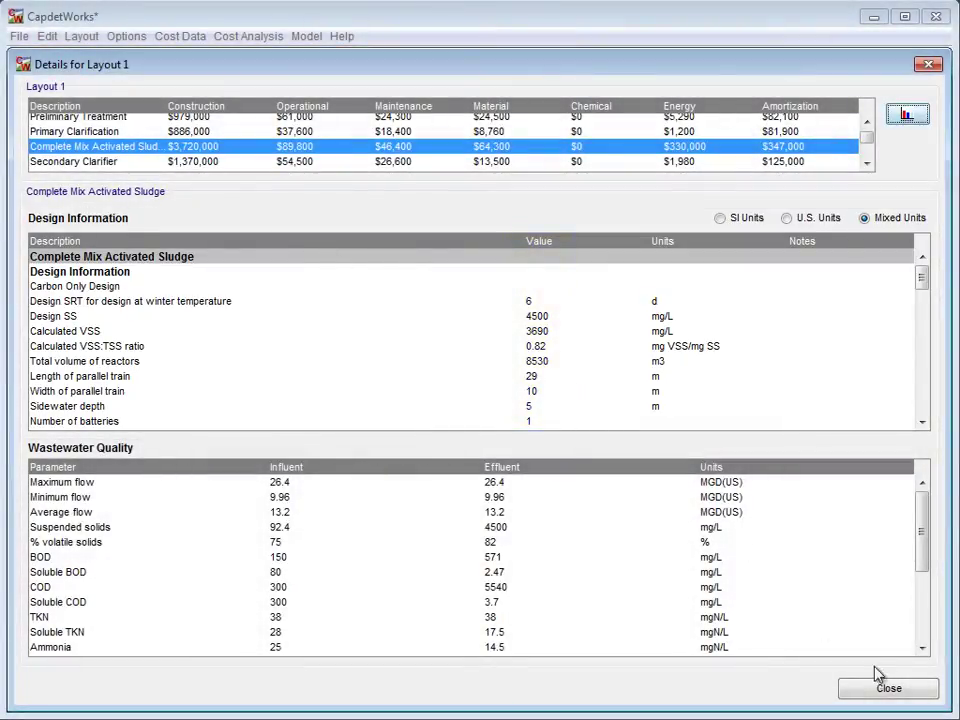
# Close the cost details and return the activated sludge design SRT to 4 days
pyautogui.click(885, 689)
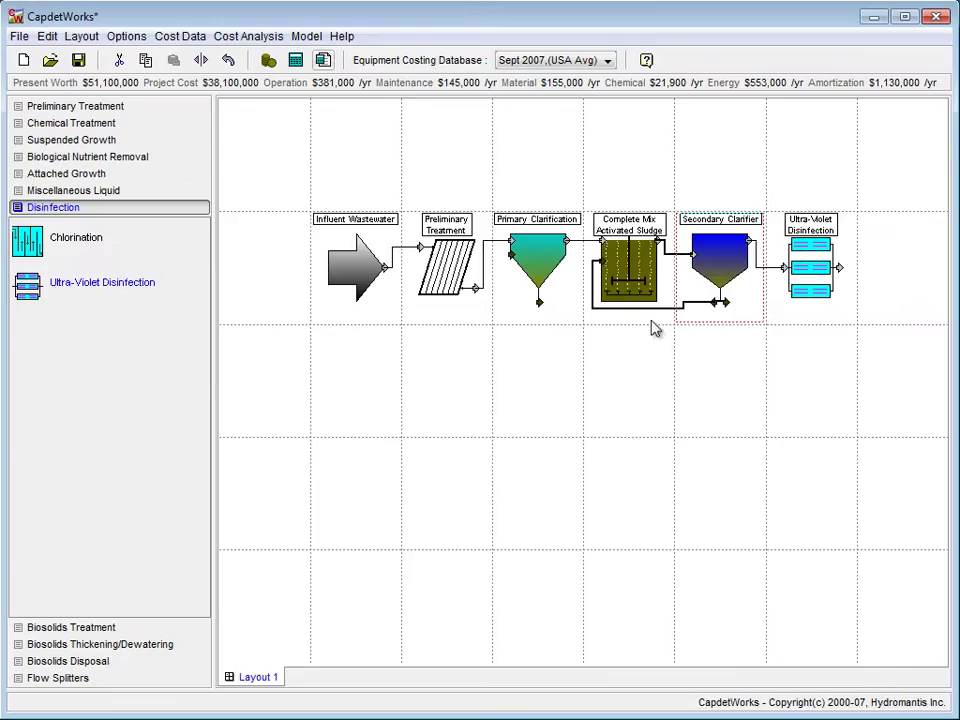
pyautogui.rightClick(632, 276)
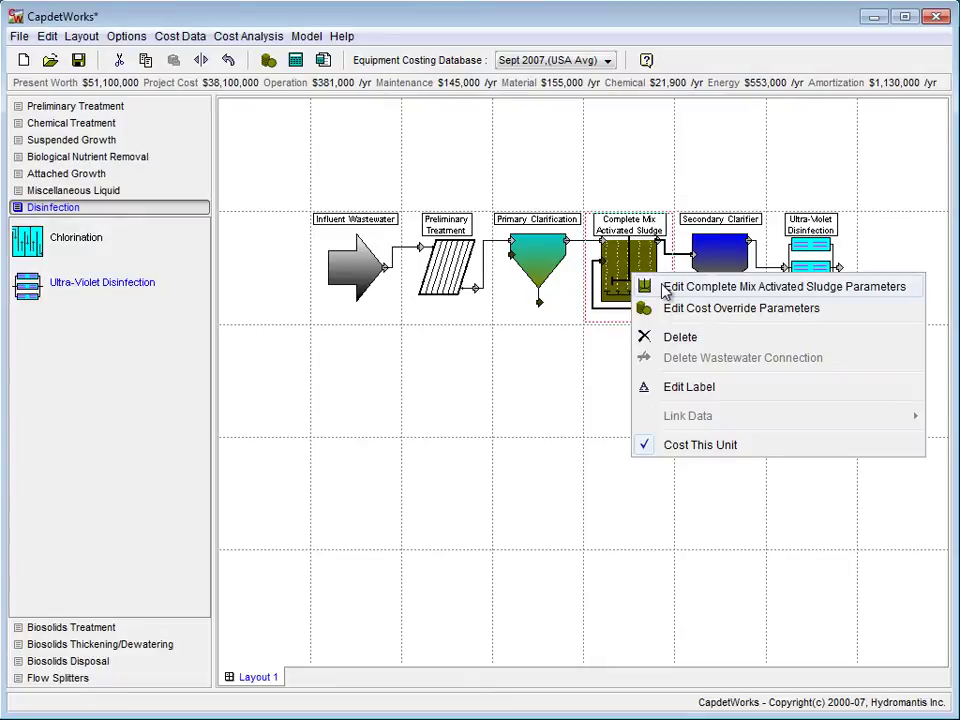
pyautogui.click(665, 290)
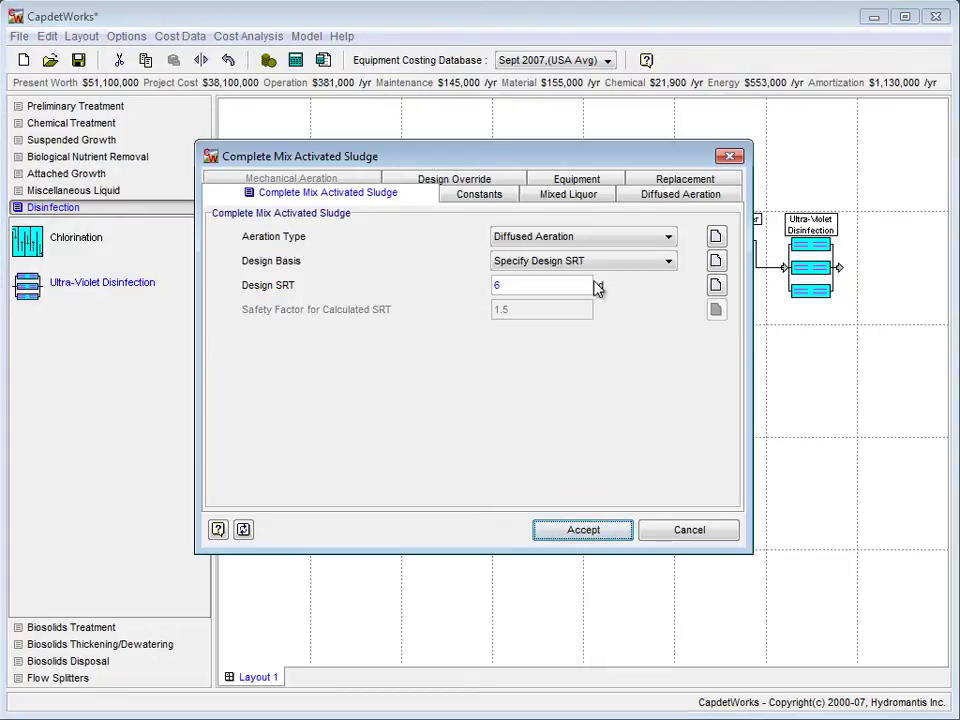
pyautogui.moveTo(515, 285); pyautogui.dragTo(478, 296)
pyautogui.write('4')
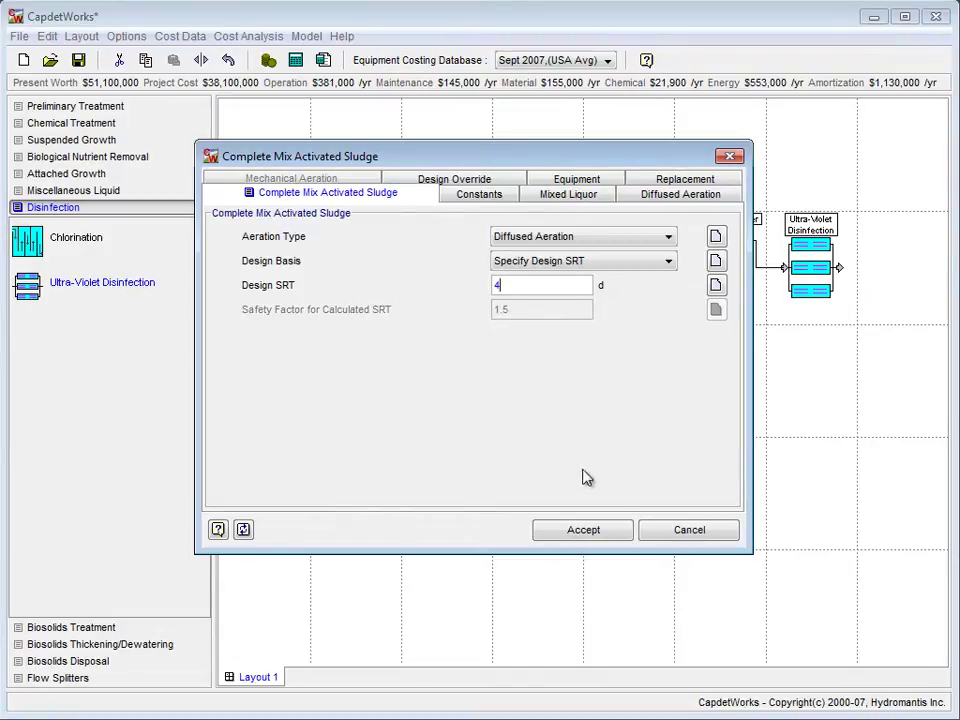
pyautogui.click(608, 531)
pyautogui.click(589, 534)
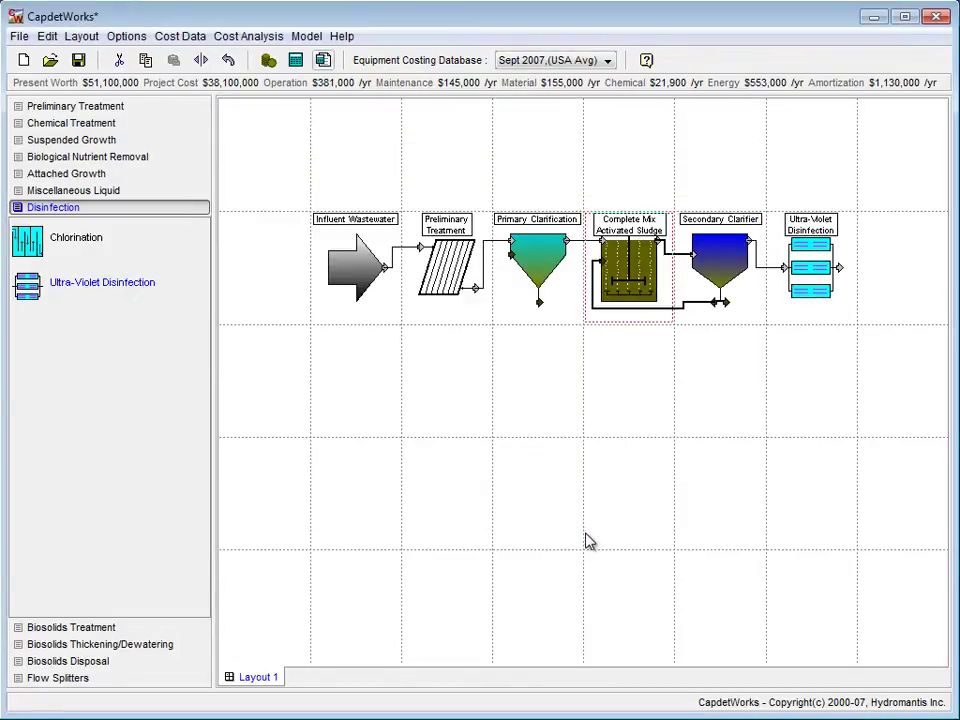
pyautogui.click(322, 60)
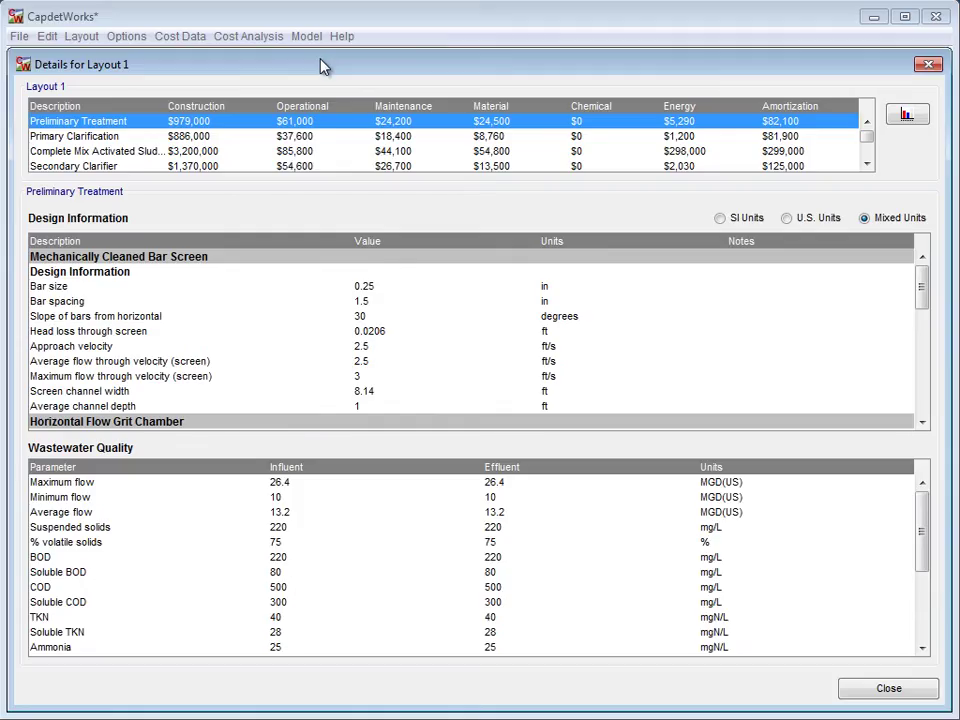
pyautogui.click(220, 151)
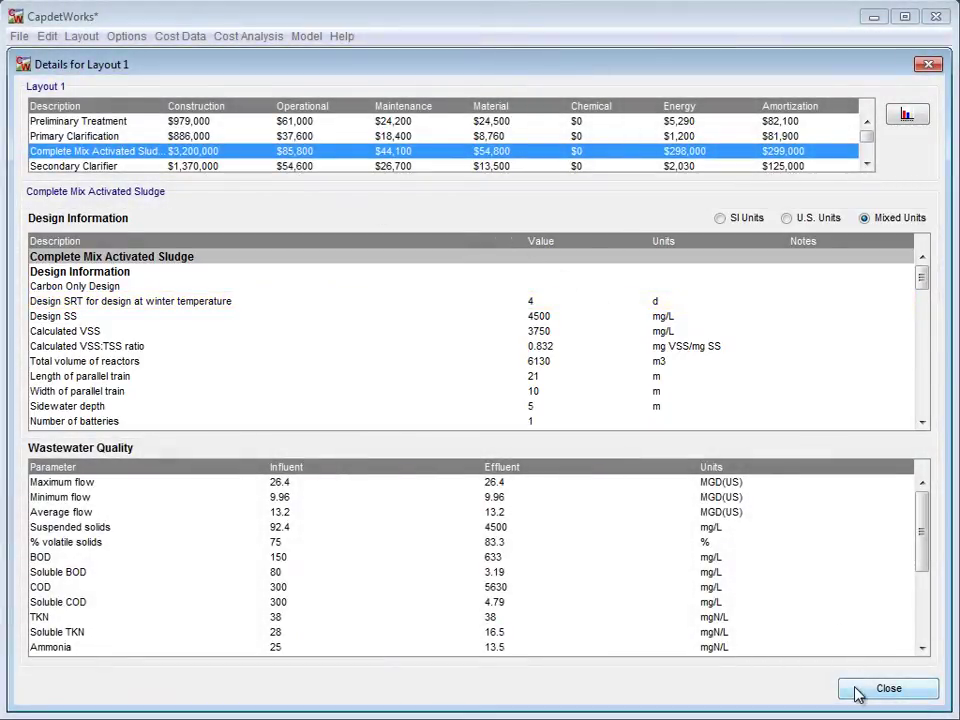
pyautogui.click(862, 689)
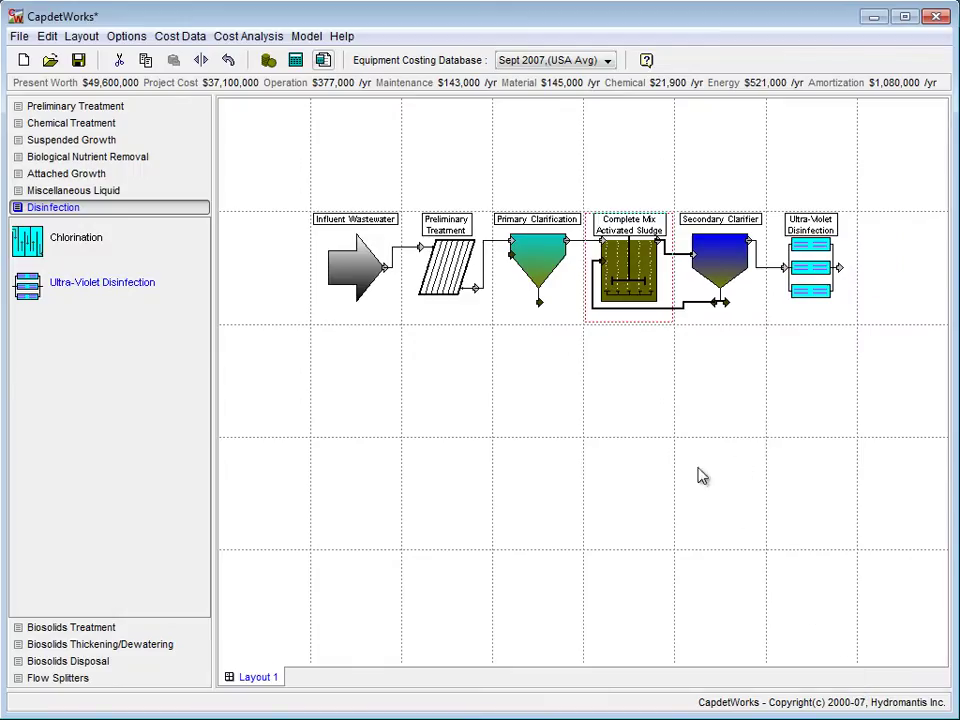
# Place Anaerobic Digestion, Sludge Flotation Thickening, Belt-Filter Press and Hauling and Land Filling below the liquid train
pyautogui.click(88, 628)
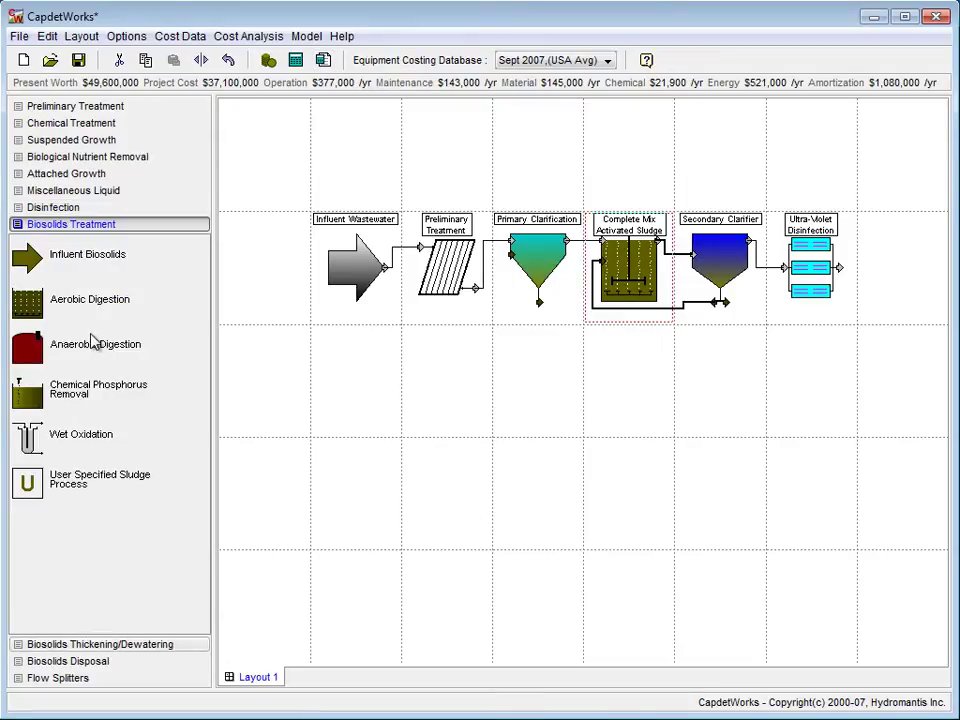
pyautogui.moveTo(120, 355); pyautogui.dragTo(460, 478)
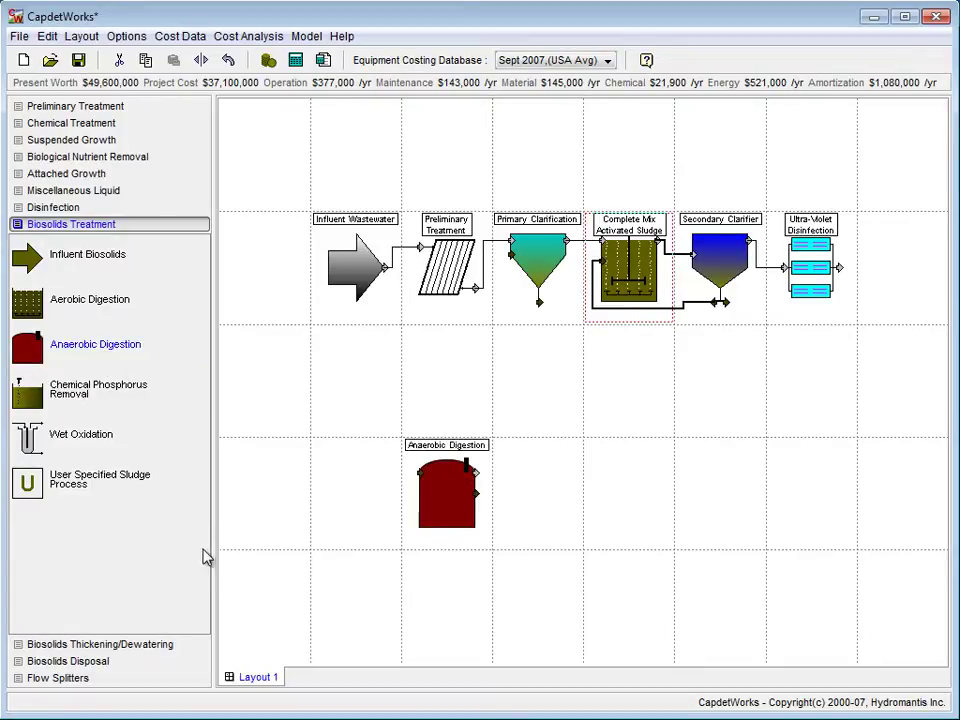
pyautogui.click(152, 646)
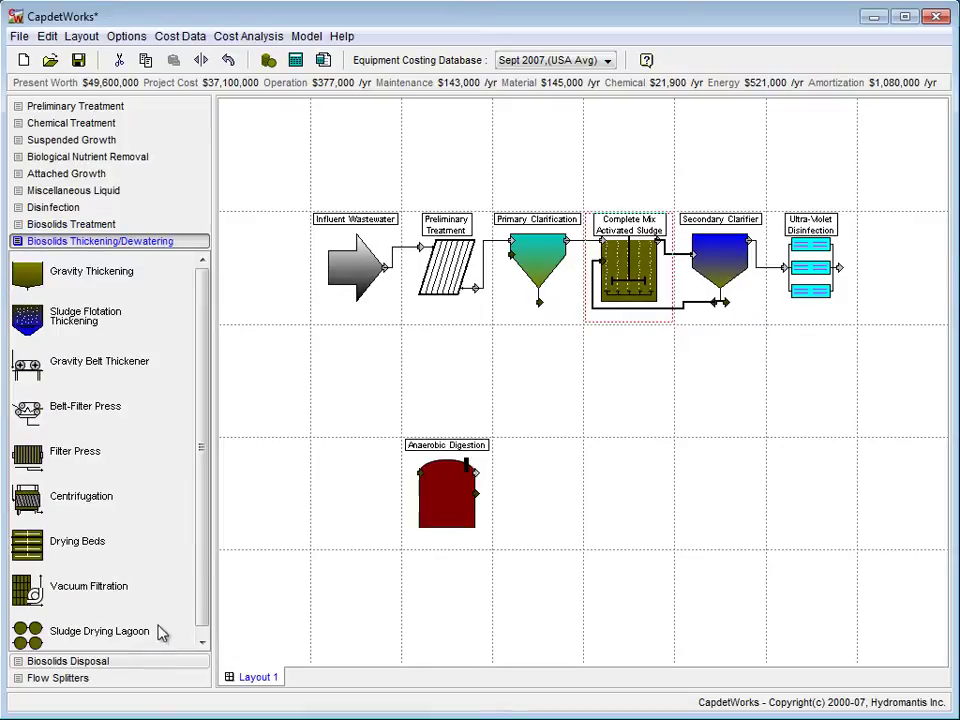
pyautogui.moveTo(80, 316); pyautogui.dragTo(370, 378)
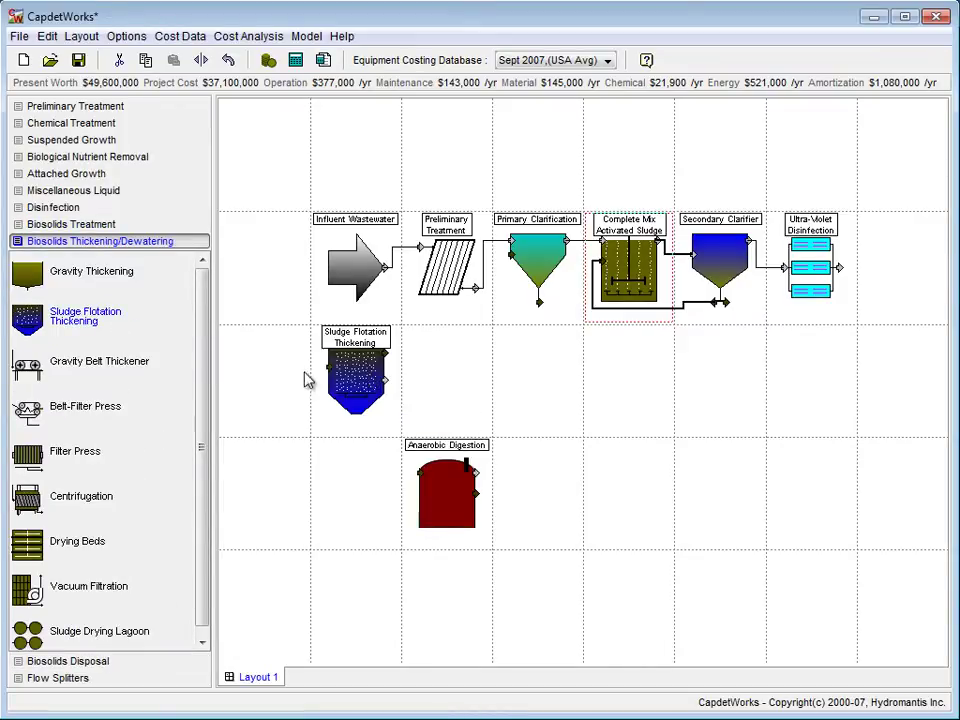
pyautogui.moveTo(92, 411); pyautogui.dragTo(507, 510)
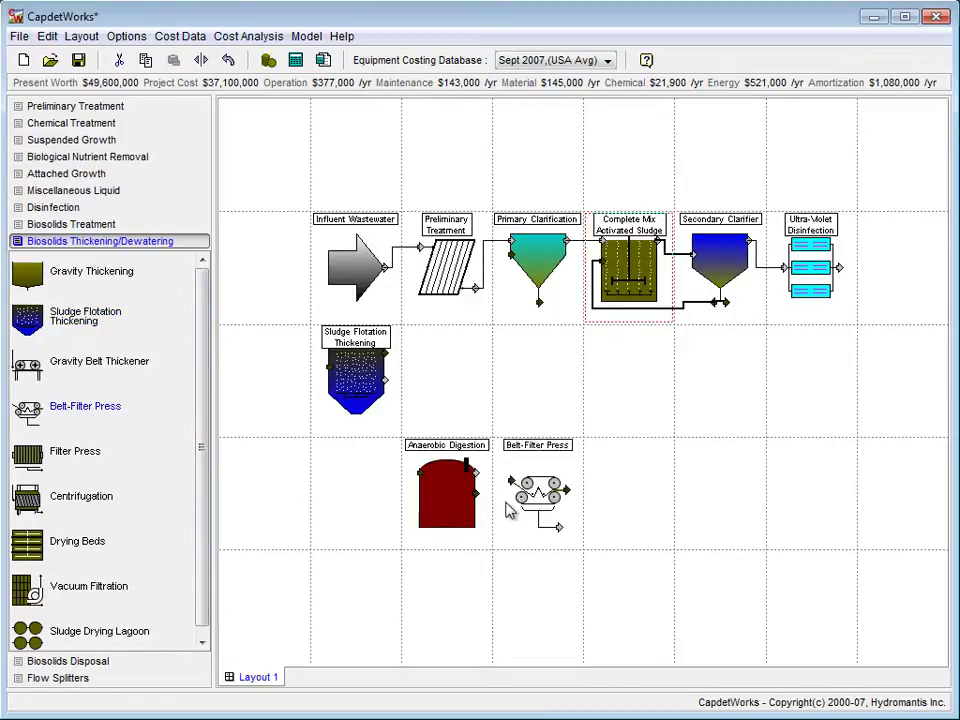
pyautogui.click(83, 664)
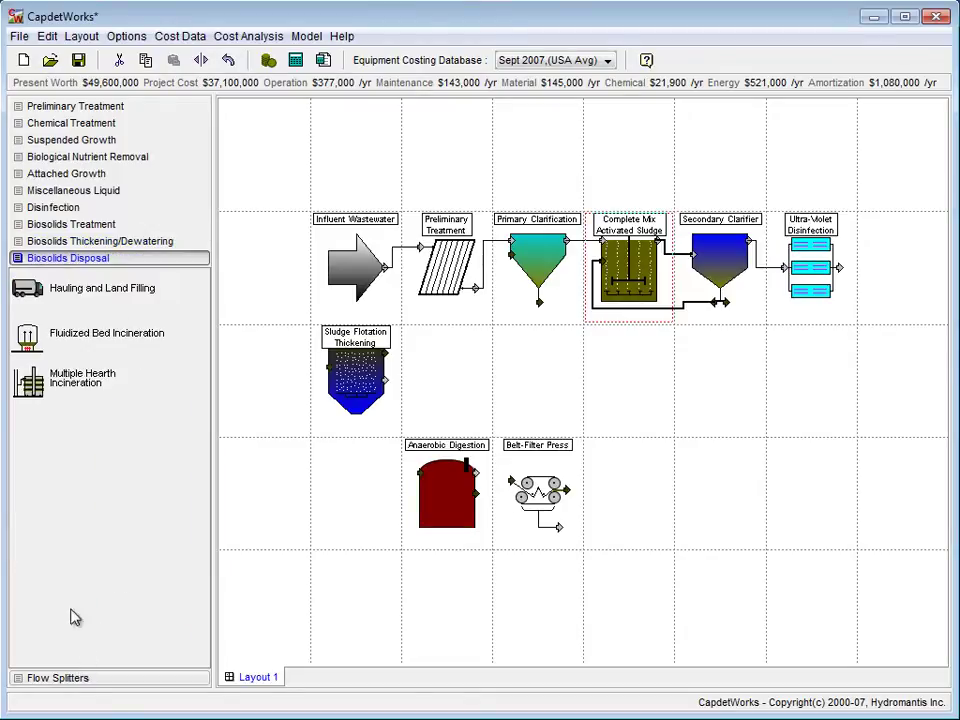
pyautogui.moveTo(90, 293); pyautogui.dragTo(693, 509)
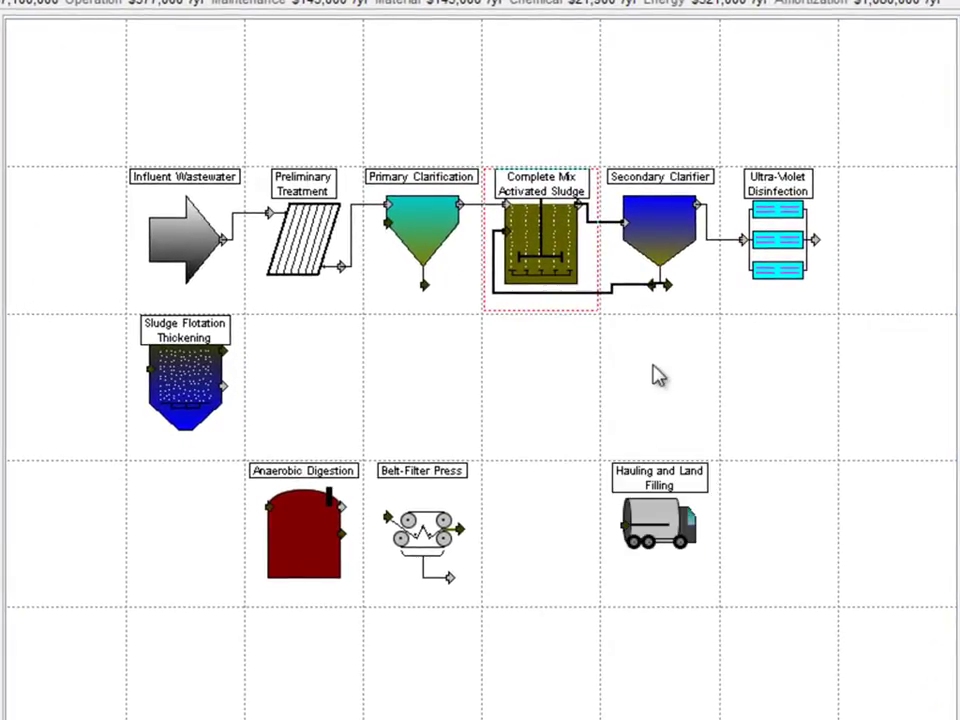
# Route the Secondary and Primary Clarification underflows into Sludge Flotation Thickening
pyautogui.click(655, 287)
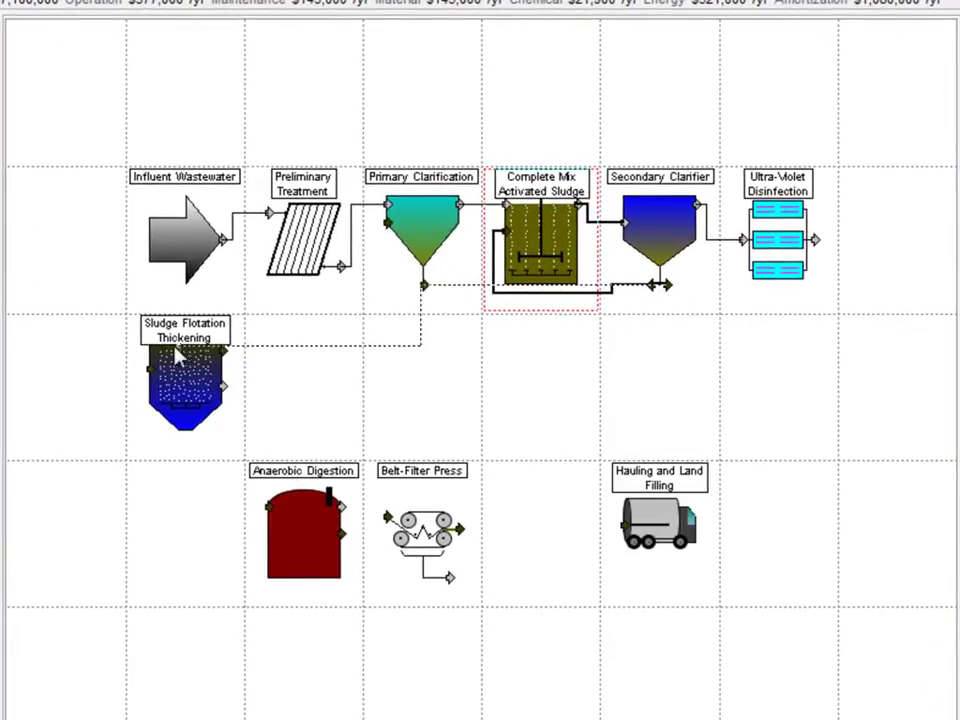
pyautogui.click(128, 368)
pyautogui.click(424, 285)
pyautogui.click(128, 372)
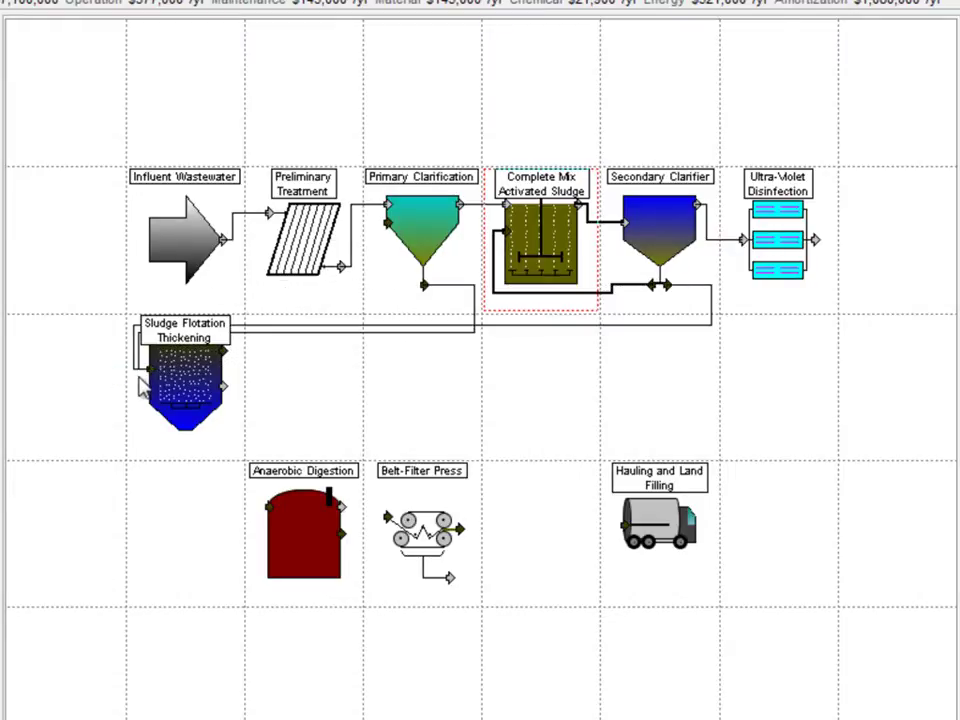
# Chain thickening into Anaerobic Digestion, then the Belt-Filter Press, then Hauling and Land Filling
pyautogui.click(232, 351)
pyautogui.click(266, 507)
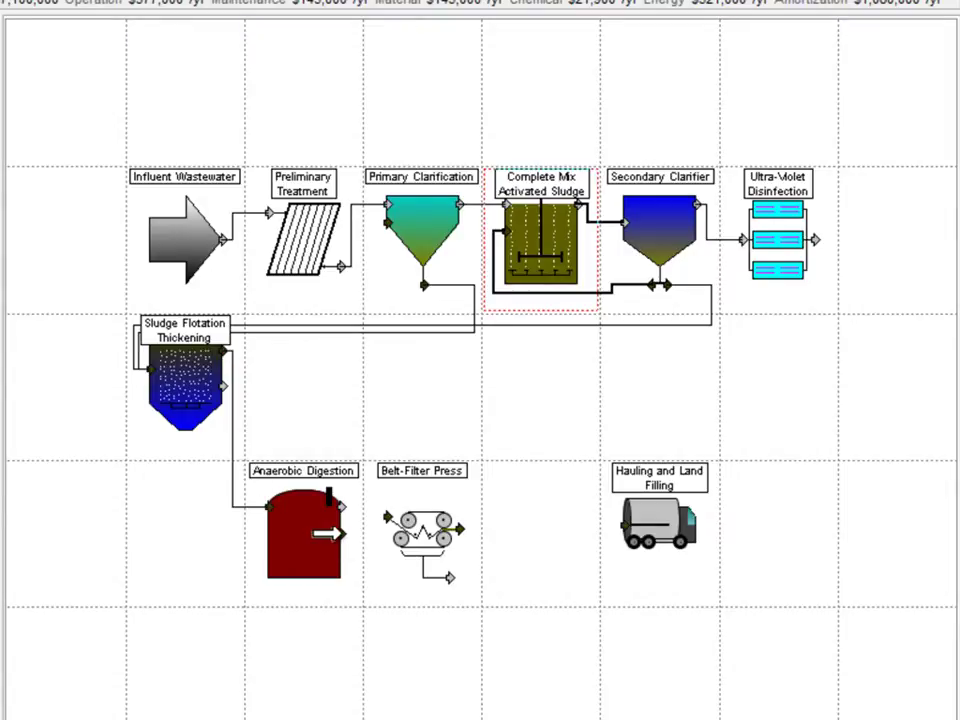
pyautogui.click(342, 534)
pyautogui.click(388, 517)
pyautogui.click(459, 528)
pyautogui.click(615, 521)
# Return press, digester and flotation side streams to Primary Clarification and recalculate plant costs
pyautogui.click(448, 578)
pyautogui.click(378, 212)
pyautogui.click(343, 506)
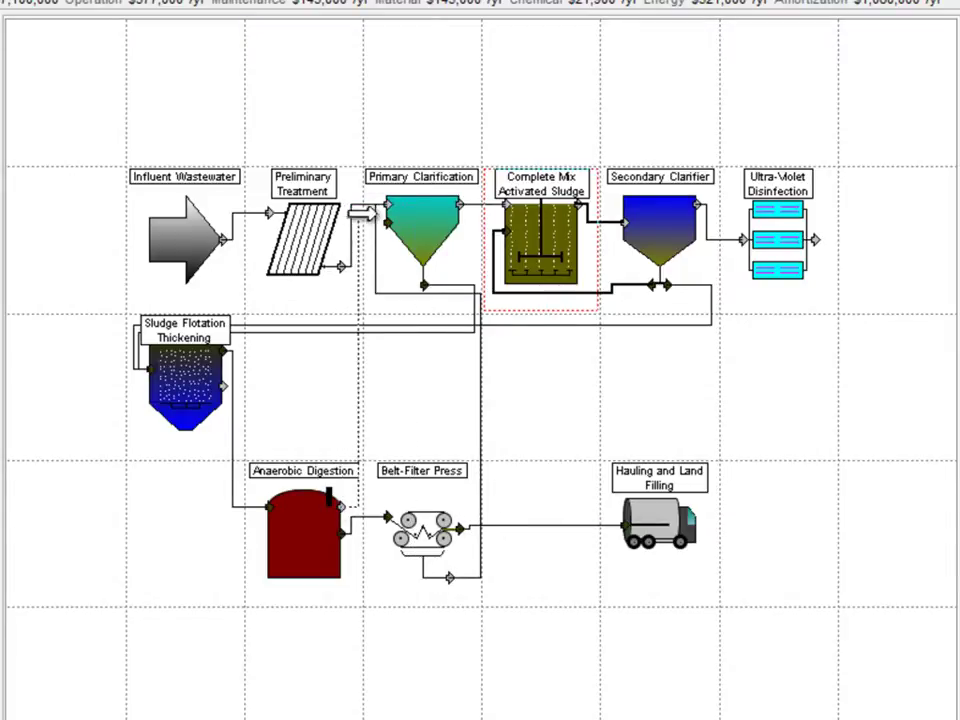
pyautogui.click(380, 208)
pyautogui.click(225, 386)
pyautogui.click(378, 206)
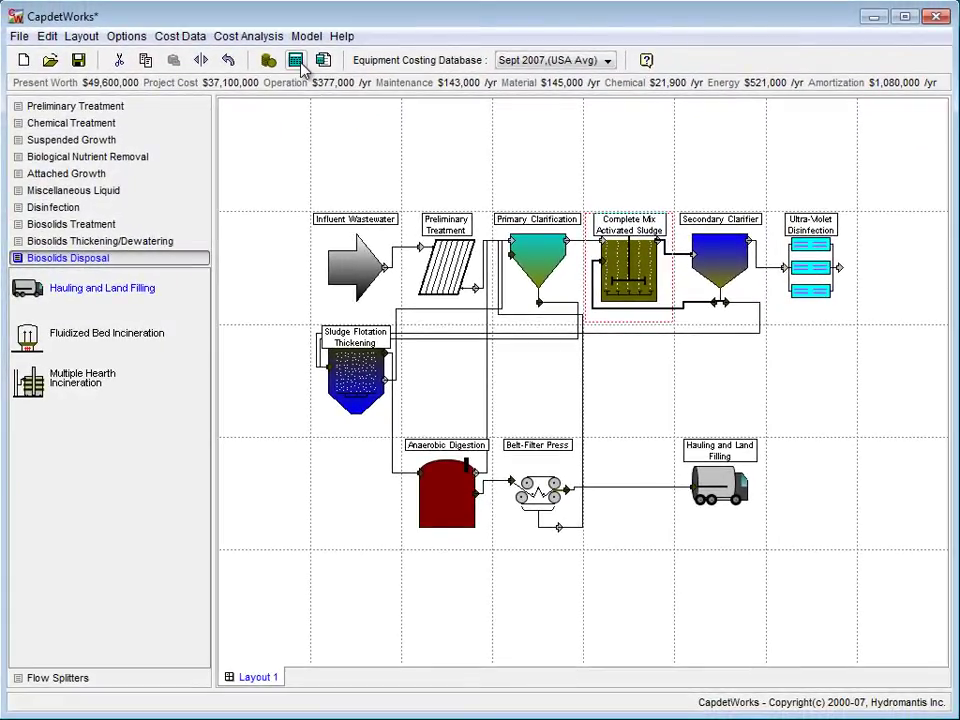
pyautogui.click(298, 62)
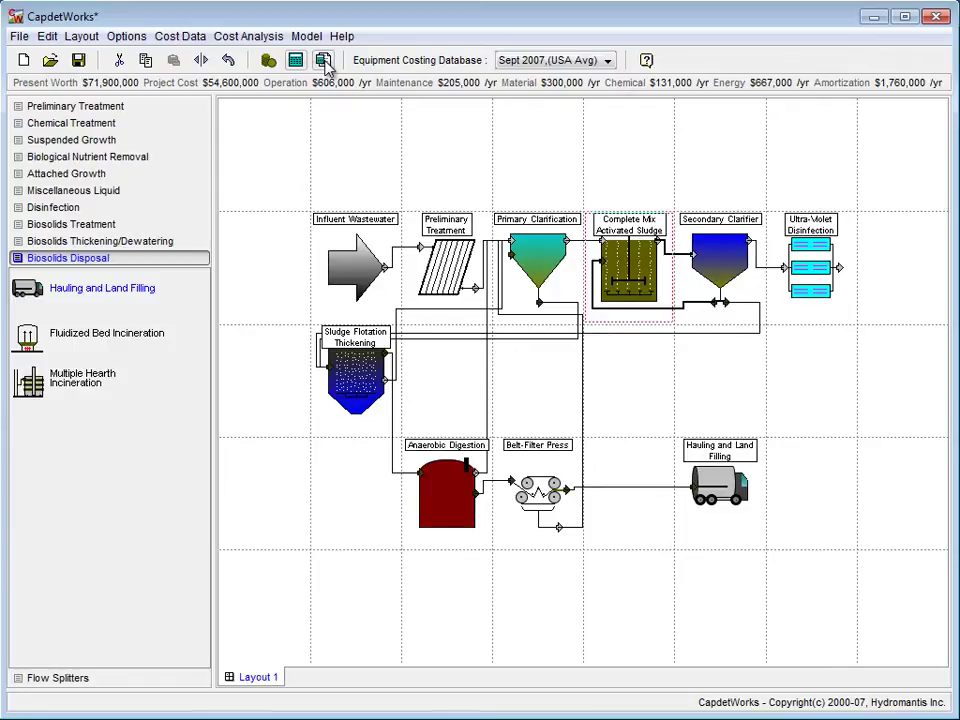
pyautogui.click(324, 61)
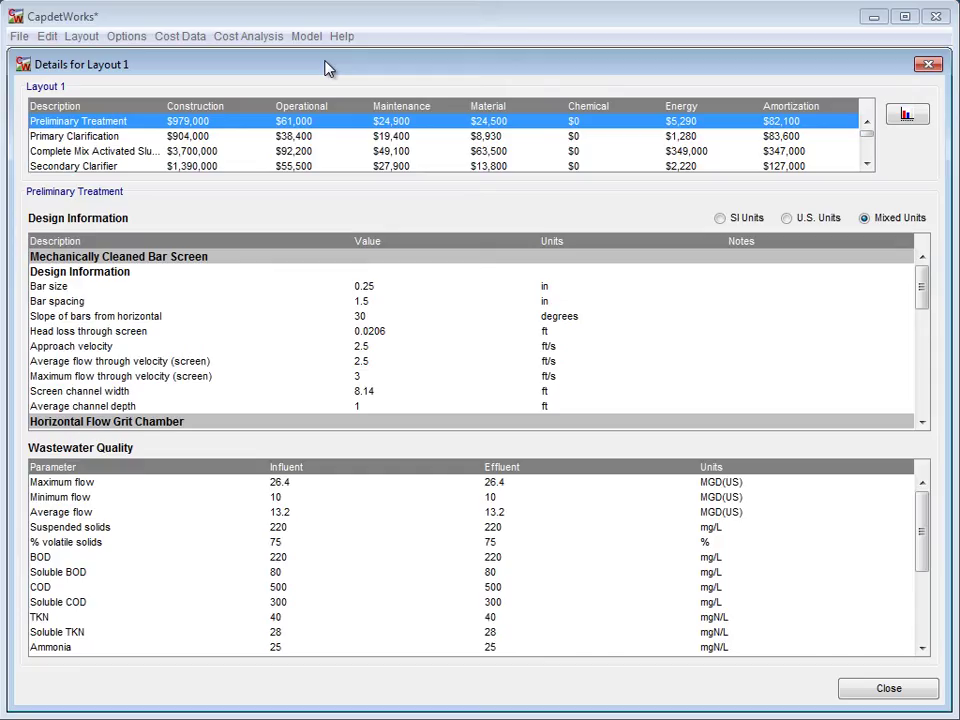
pyautogui.click(867, 164)
pyautogui.click(867, 164)
pyautogui.click(867, 164)
pyautogui.click(867, 164)
pyautogui.click(867, 164)
pyautogui.click(867, 164)
pyautogui.click(867, 164)
pyautogui.click(867, 164)
pyautogui.click(867, 164)
pyautogui.click(867, 164)
pyautogui.click(867, 164)
pyautogui.click(867, 164)
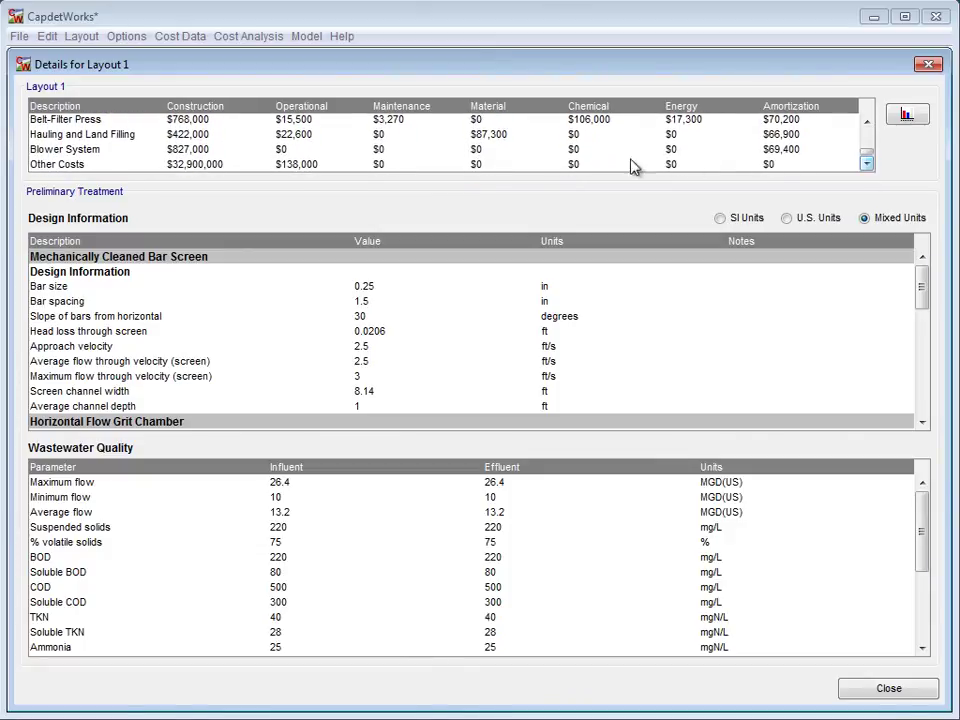
pyautogui.click(277, 150)
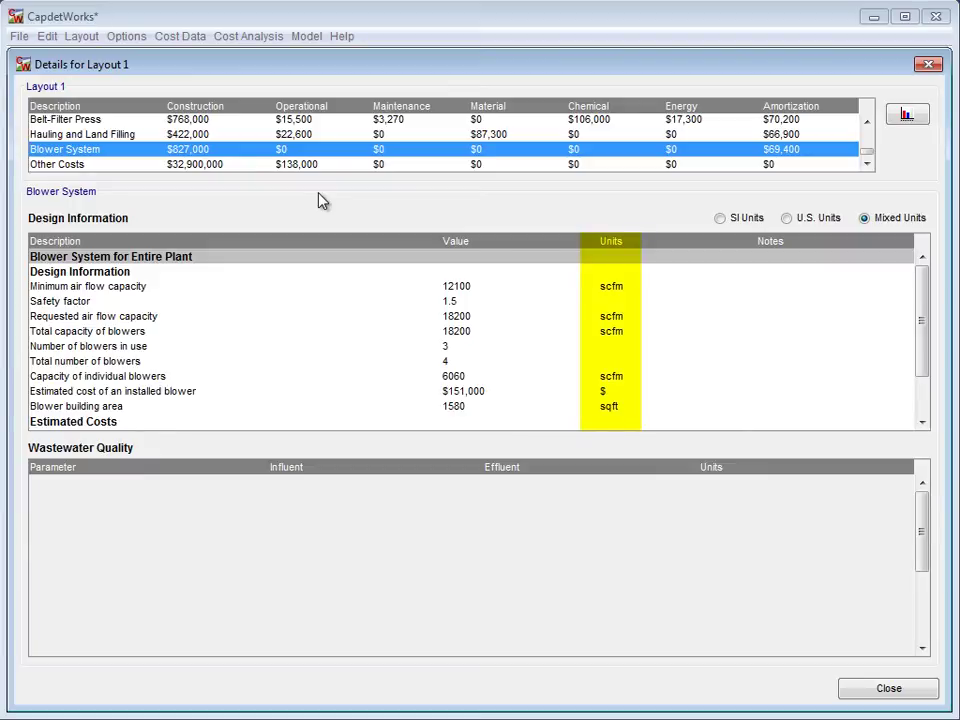
pyautogui.click(889, 688)
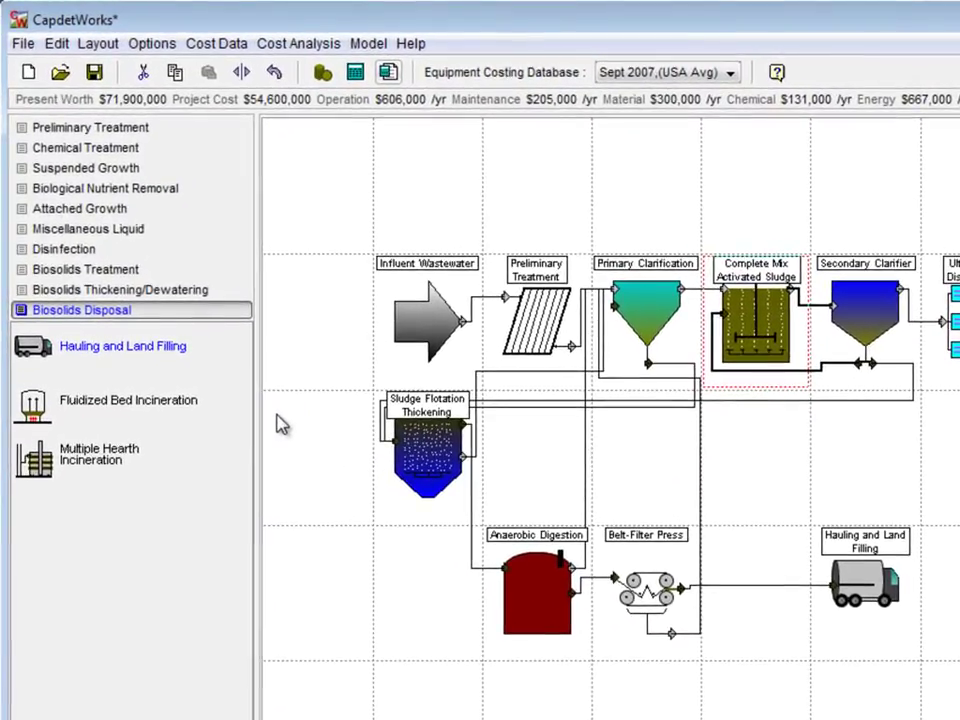
# Save the layout as 'Tutorial 1' in the Layouts folder via Save As
pyautogui.click(22, 44)
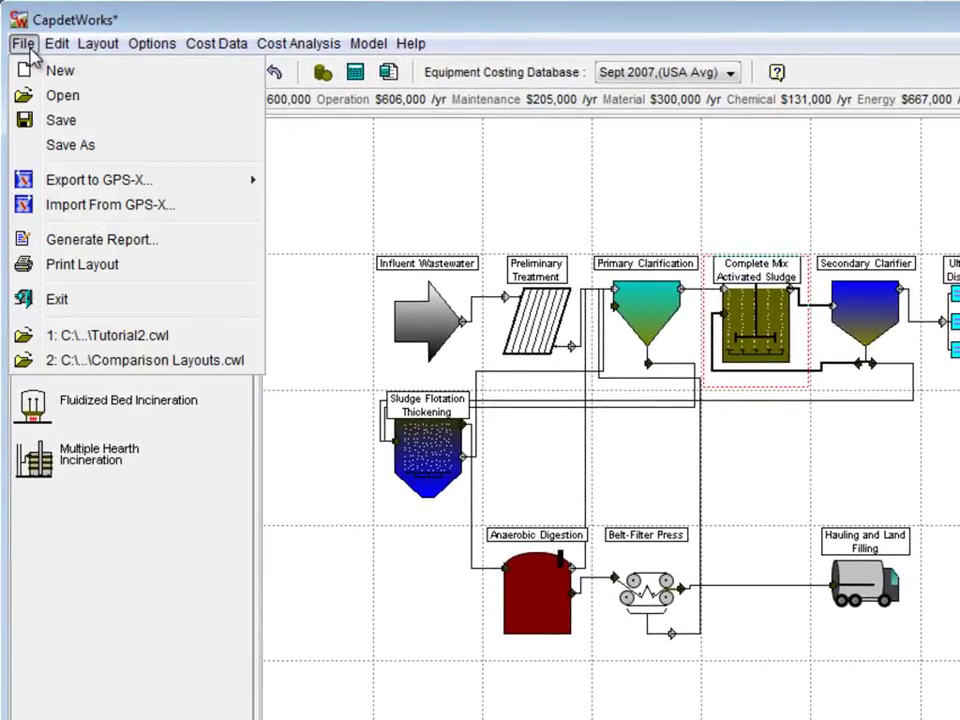
pyautogui.click(68, 147)
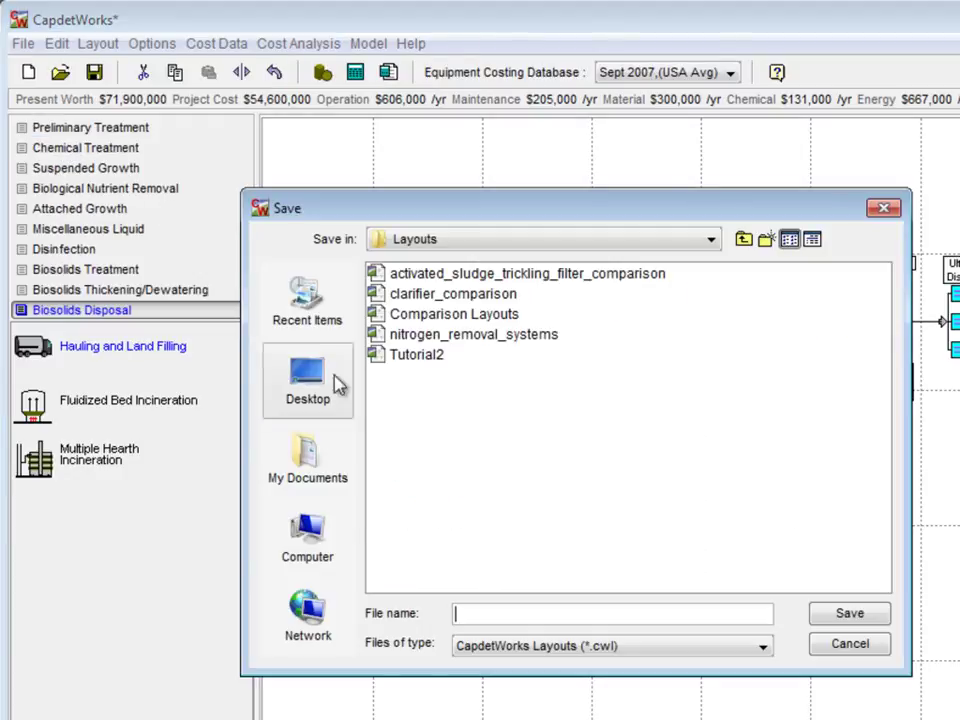
pyautogui.write('Tutorial')
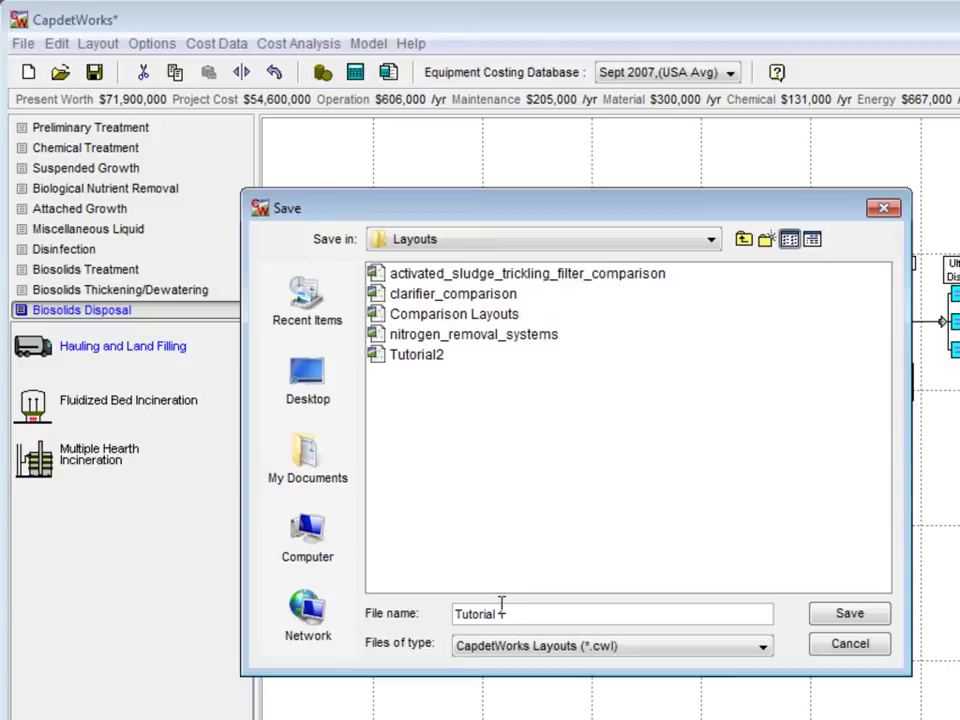
pyautogui.write(' 1')
pyautogui.click(830, 600)
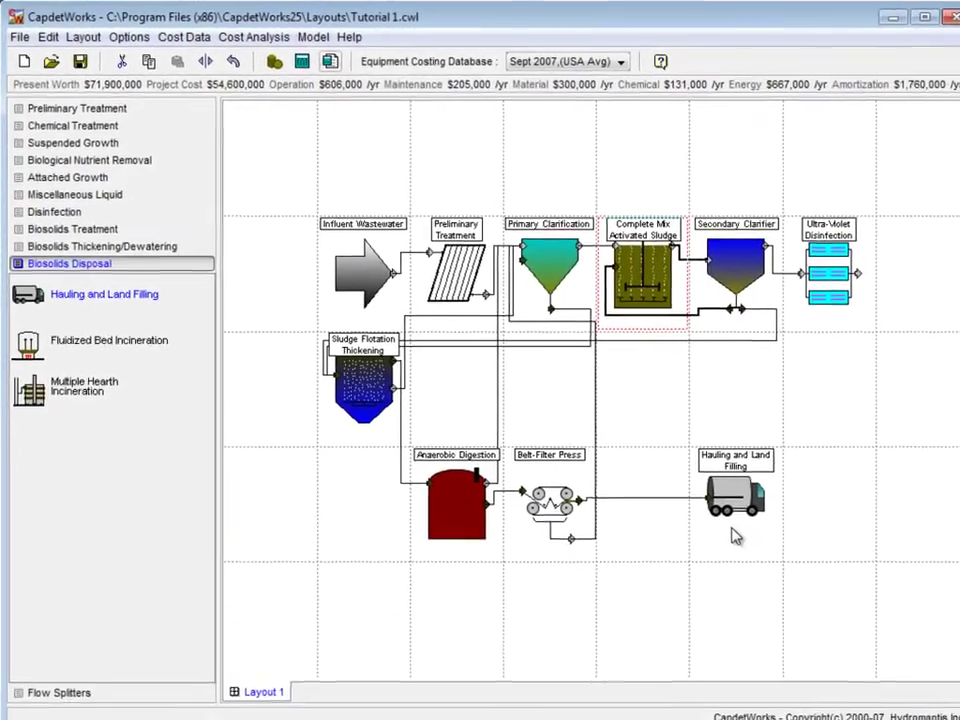